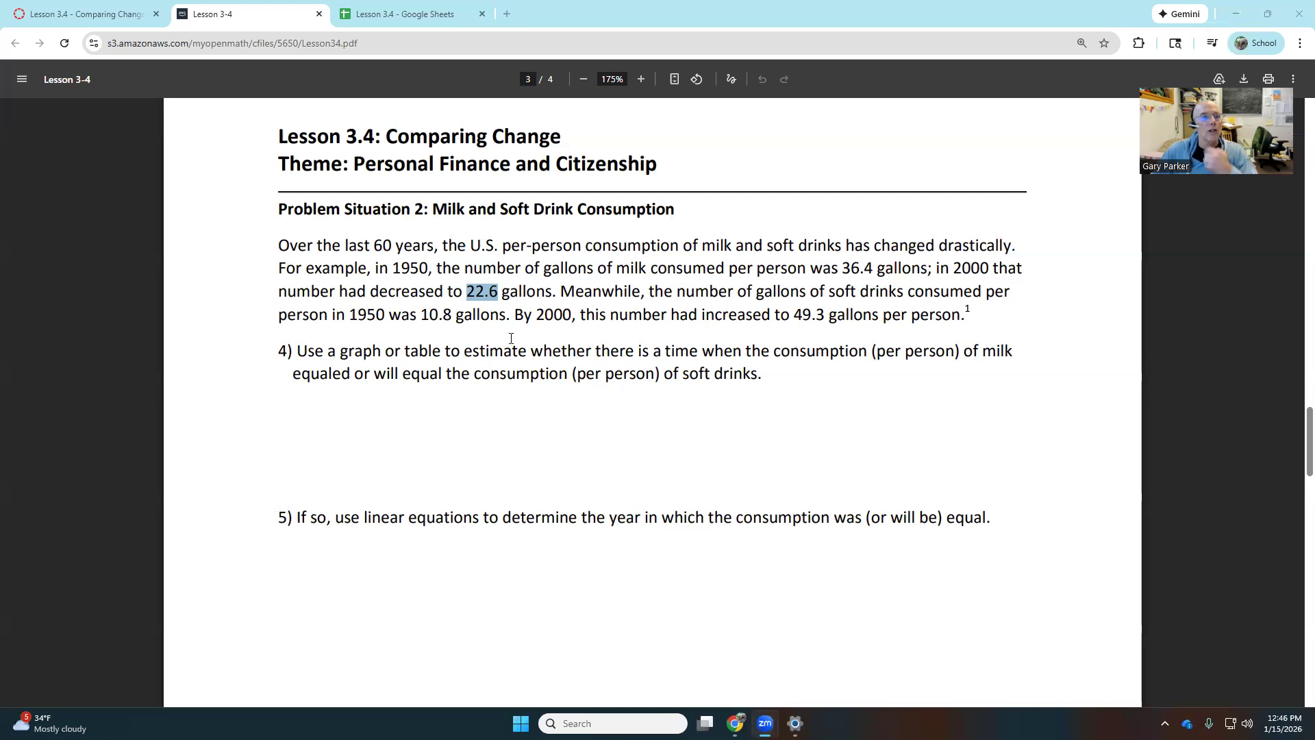
In the lesson PDF, highlight milk's 1950 and 2000 figures, 36.4 and 22.6 gallons.
click(505, 248)
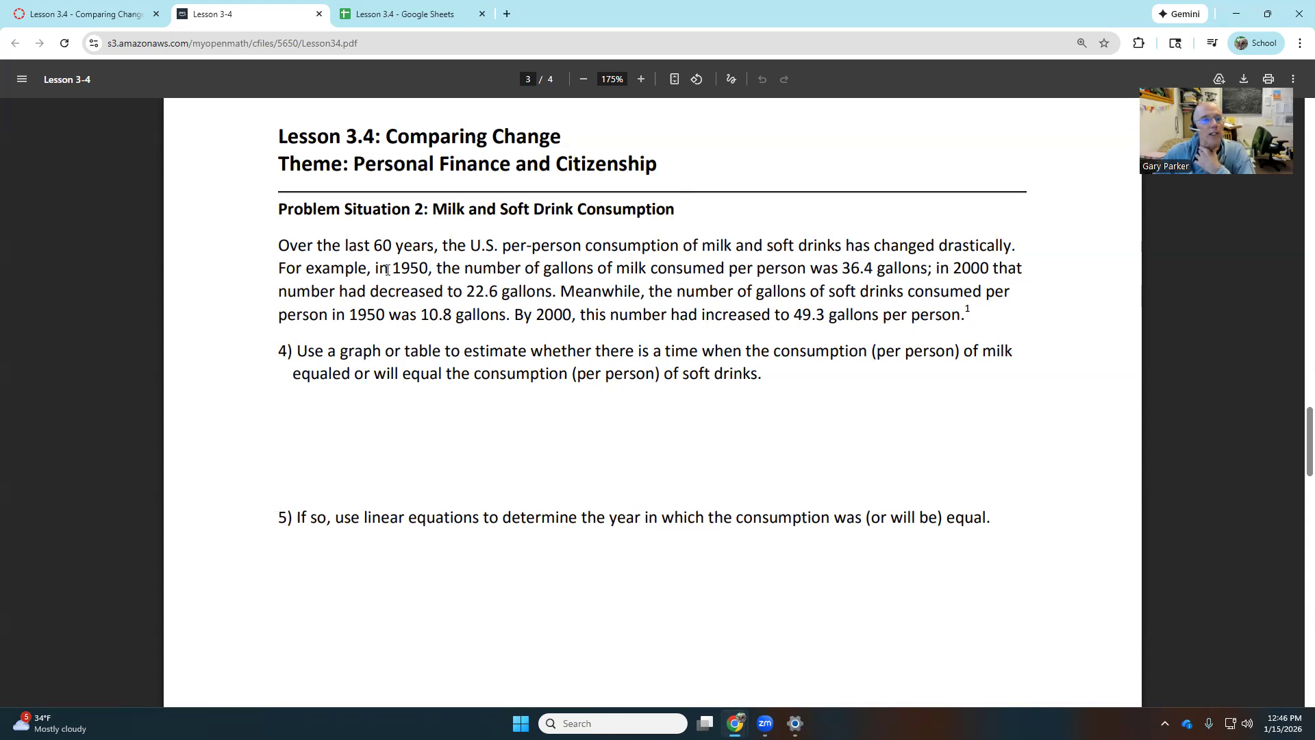
double_click(410, 269)
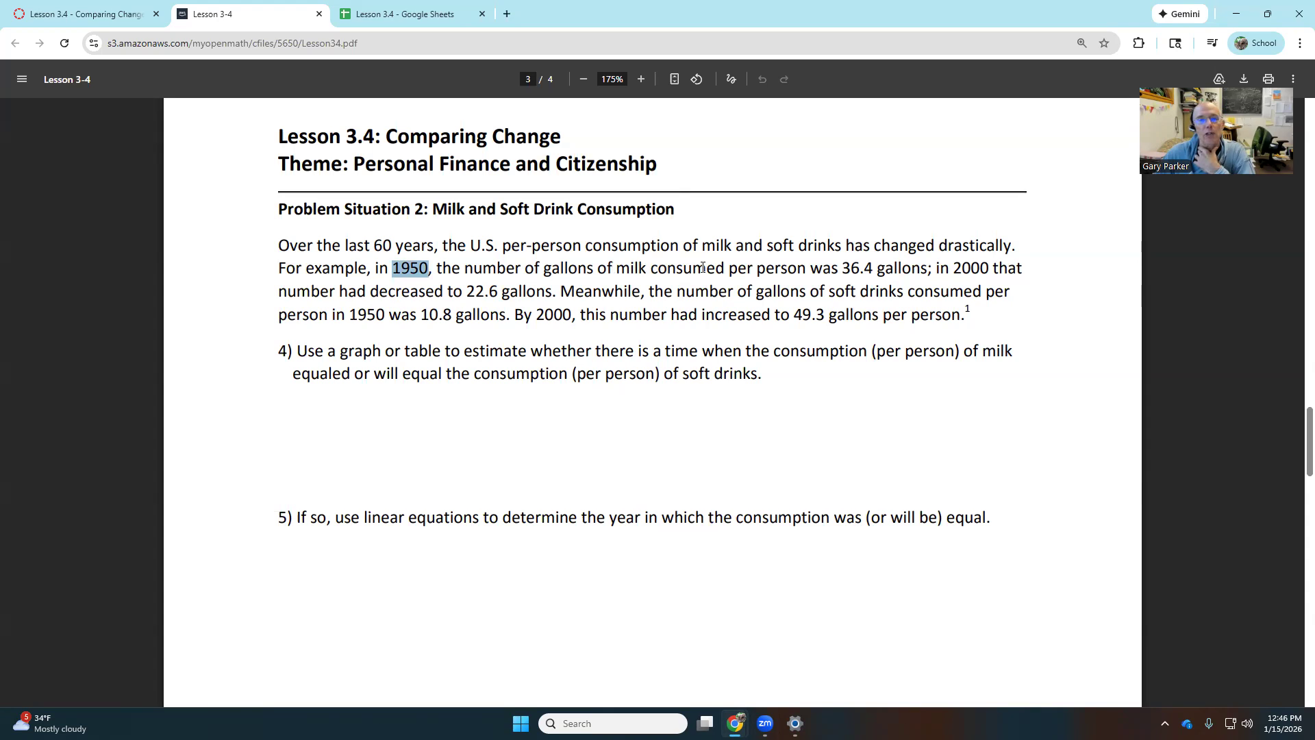
drag(838, 268, 931, 269)
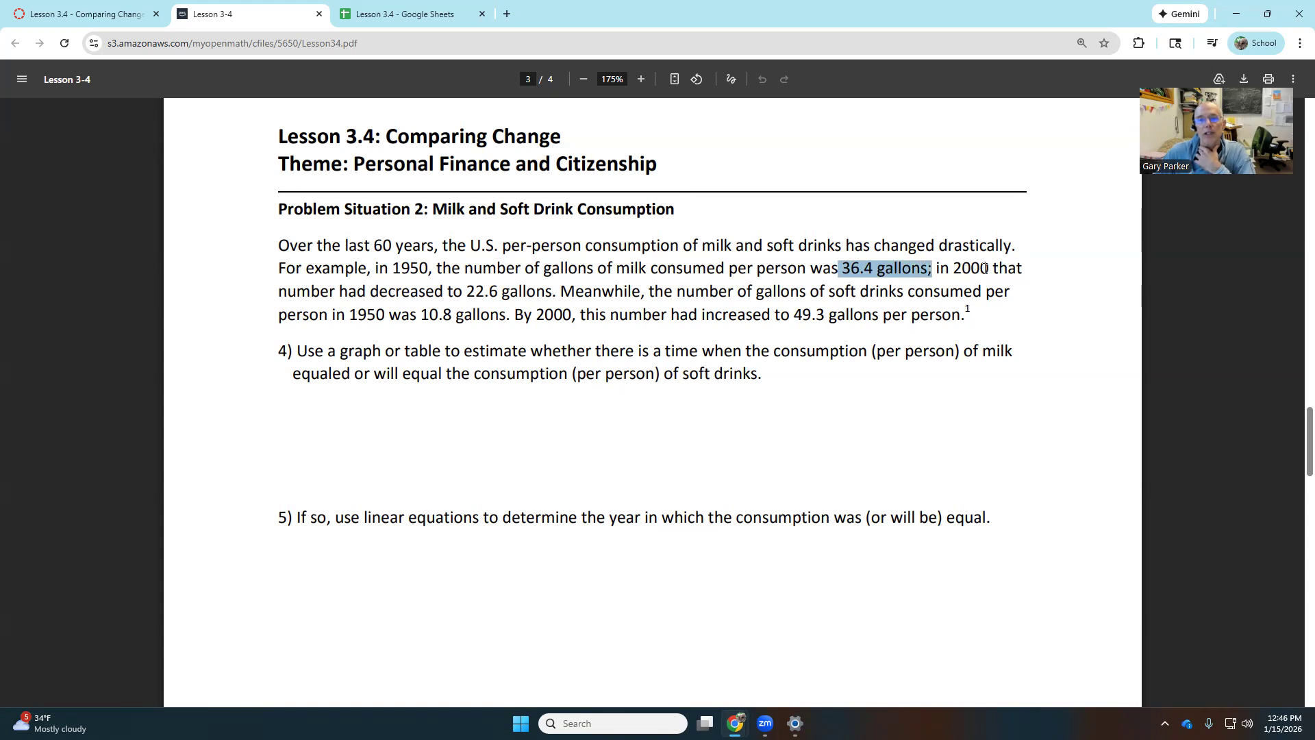
double_click(966, 266)
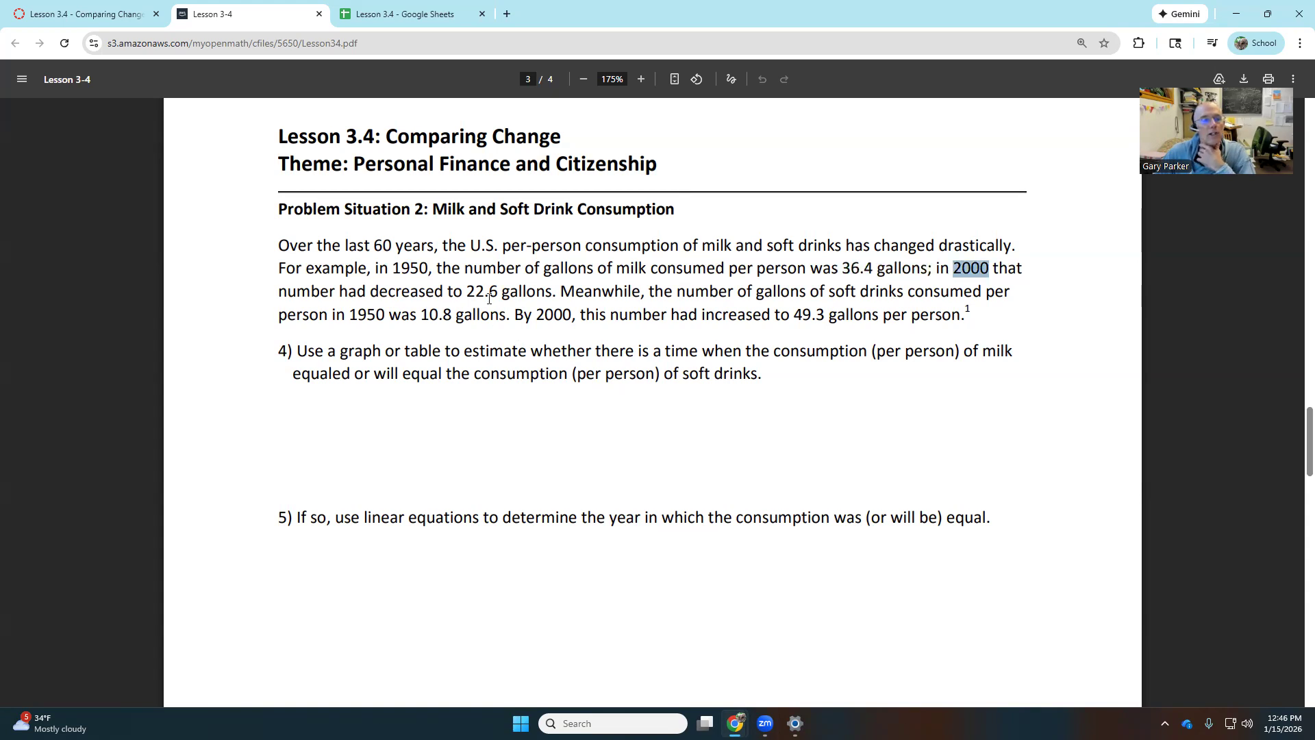
drag(468, 291, 551, 292)
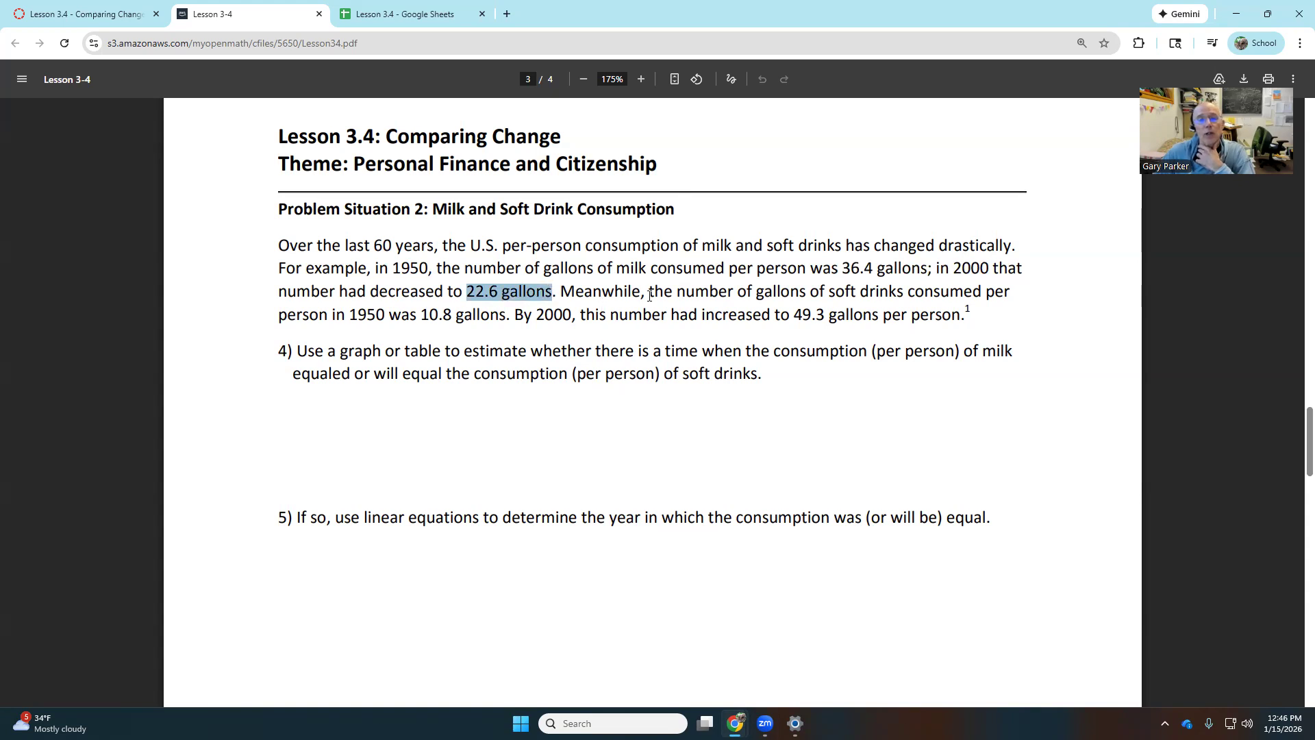
Highlight soft drinks' figures of 10.8 (1950) and 49.3 (2000), then re-mark 1950, 2000 and 36.4.
drag(833, 287, 878, 298)
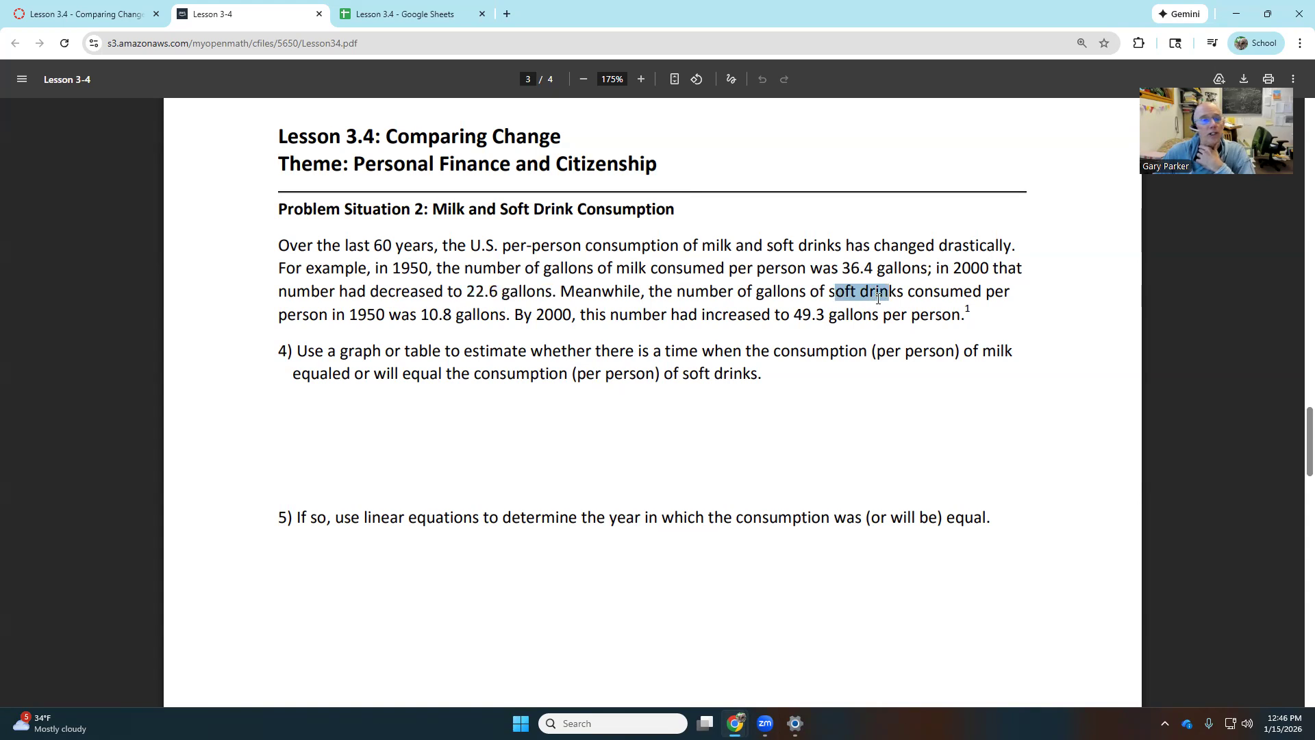
double_click(363, 314)
drag(420, 314, 440, 316)
click(457, 318)
double_click(550, 314)
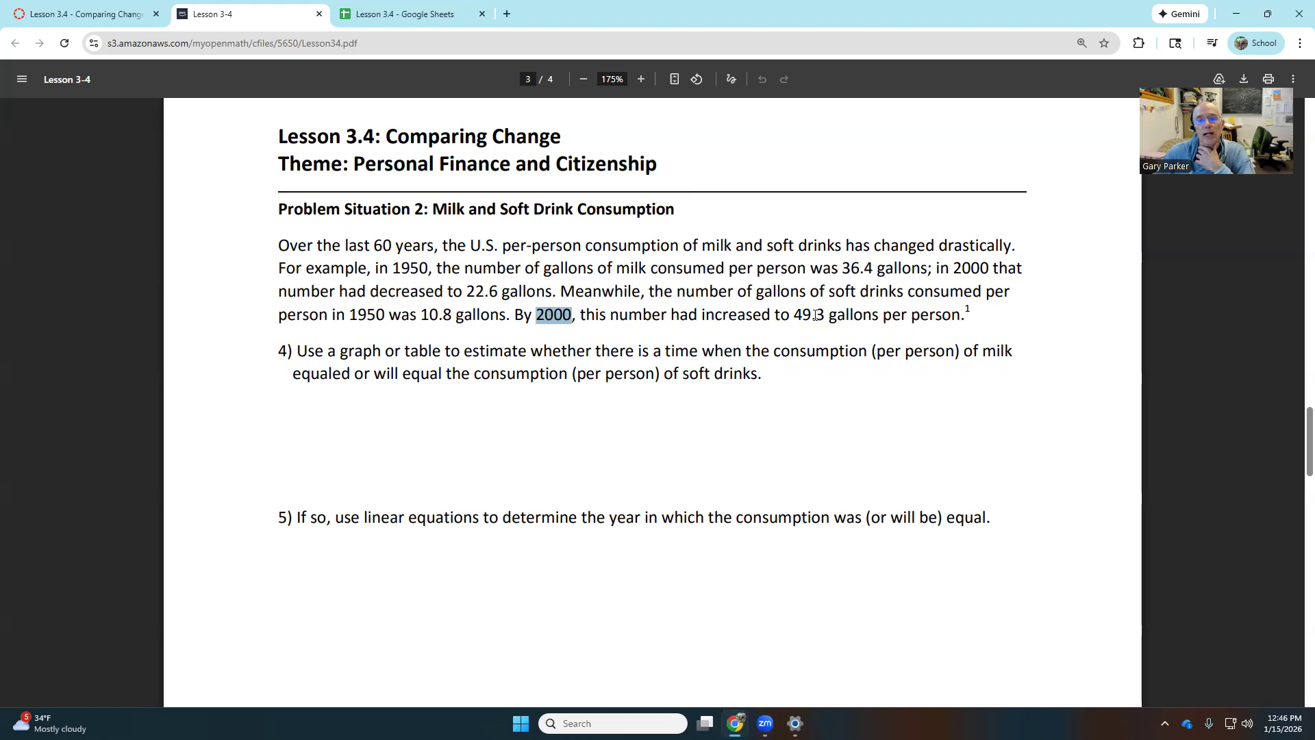
drag(797, 315, 824, 316)
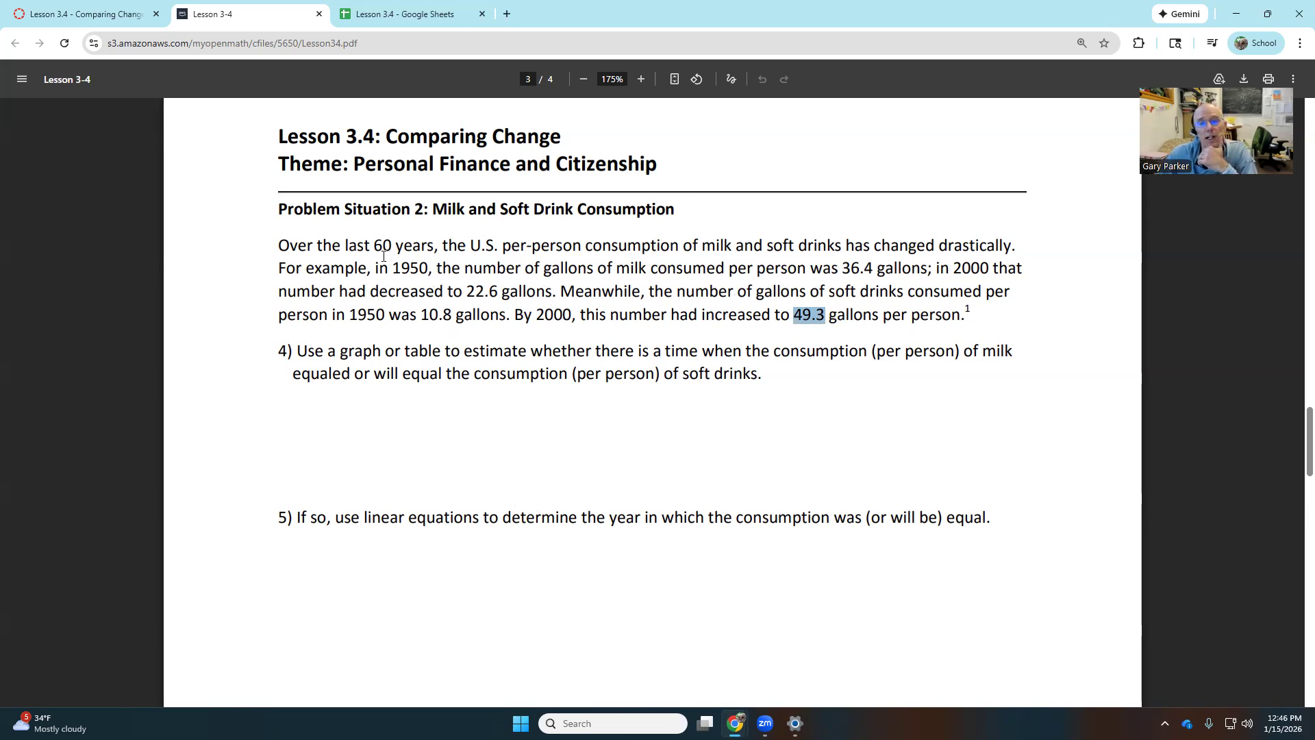
double_click(409, 266)
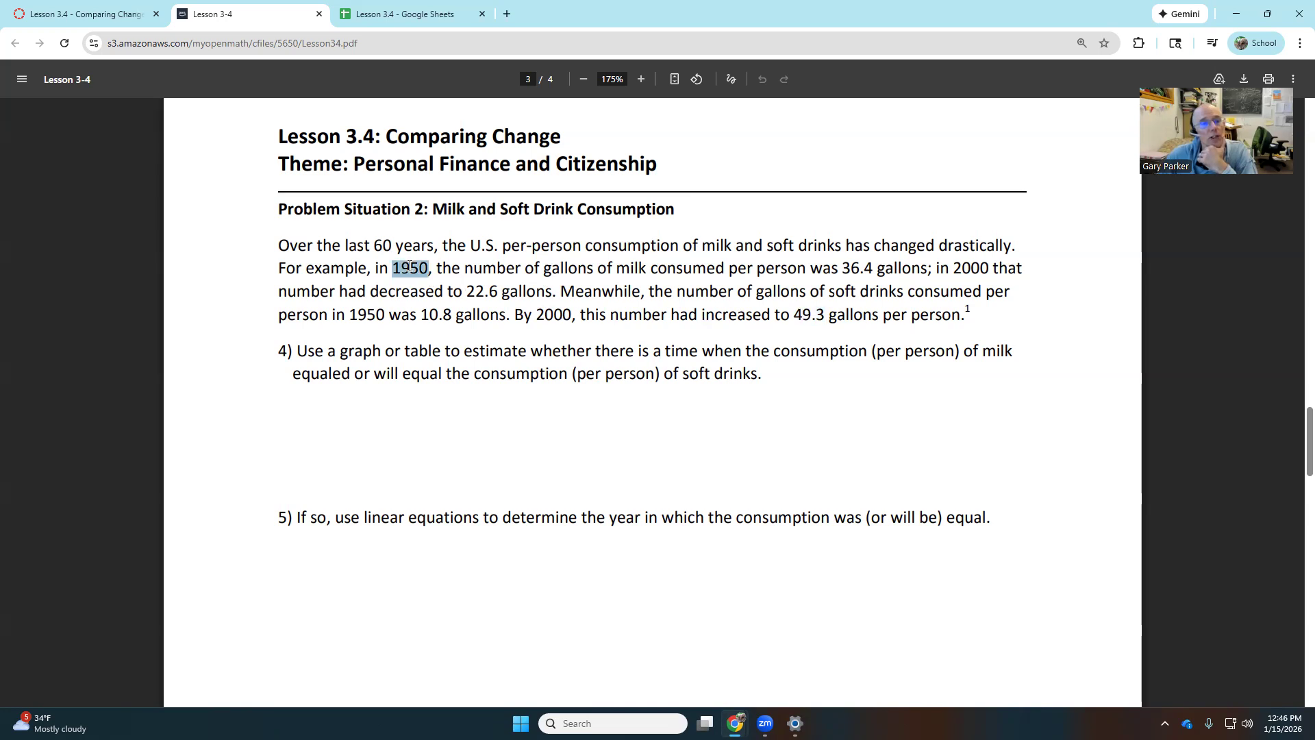
double_click(976, 267)
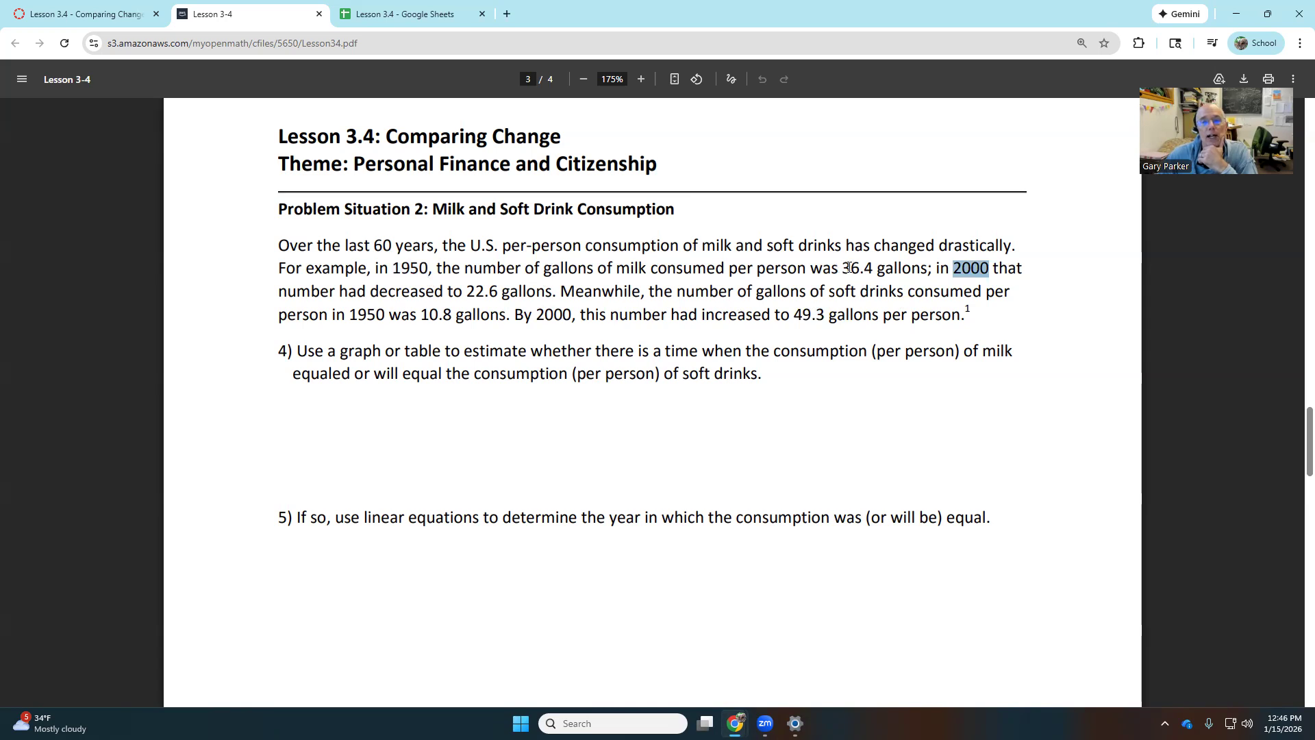
drag(846, 269, 928, 270)
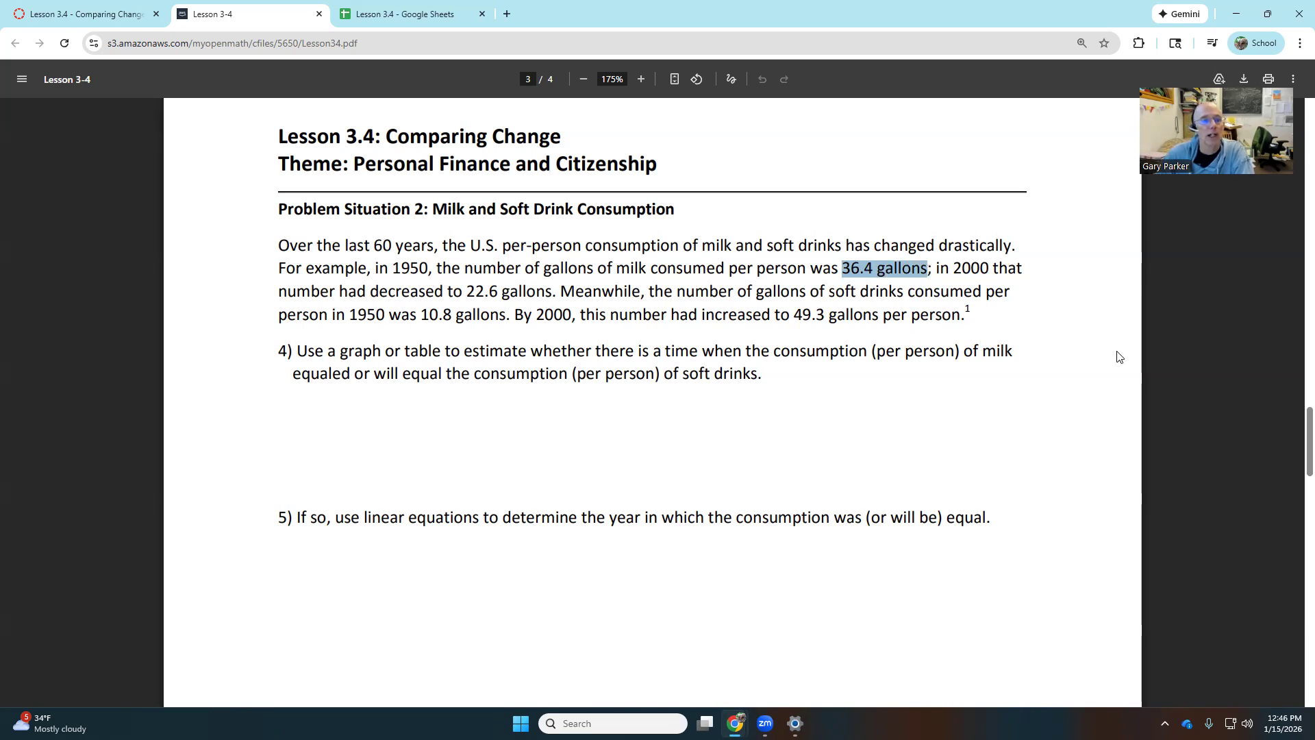
Zoom in on the Lesson 3.4 spreadsheet and review the values 22.6, 10.8 and 49.3.
click(413, 16)
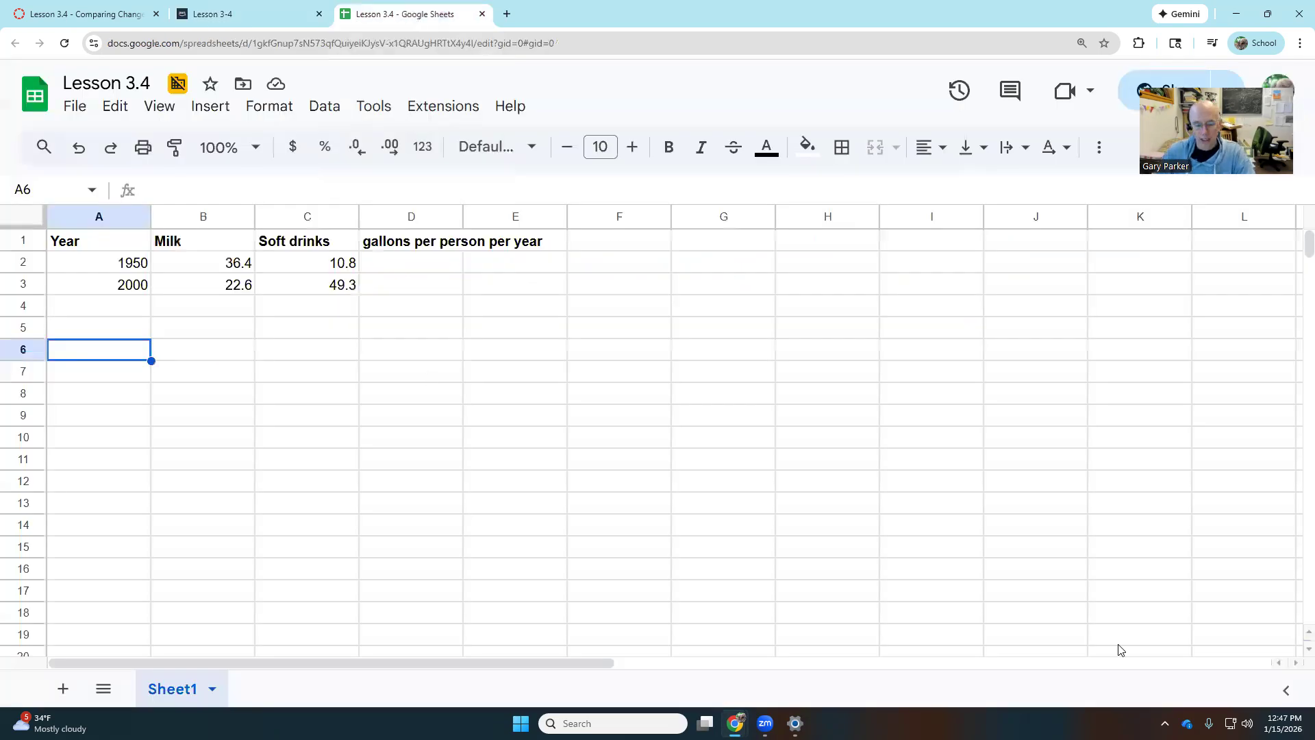
click(1077, 601)
key(ctrl+plus)
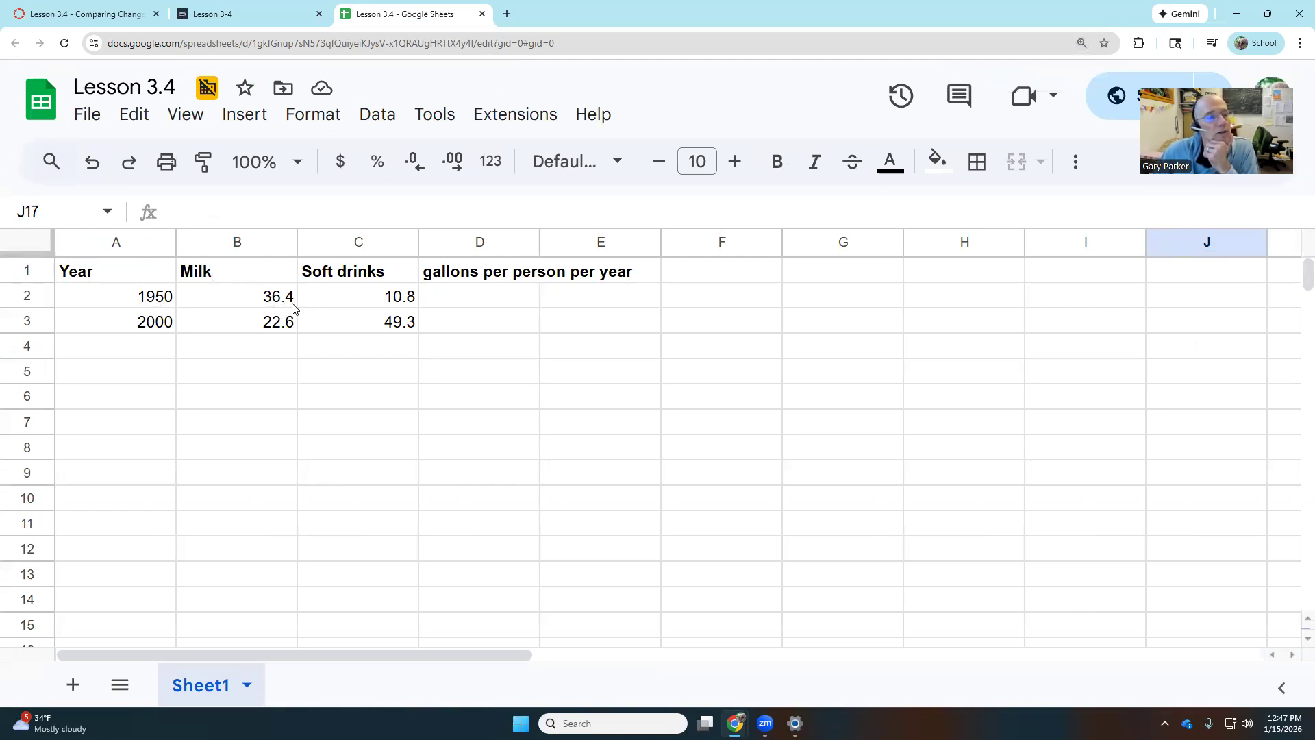
double_click(288, 326)
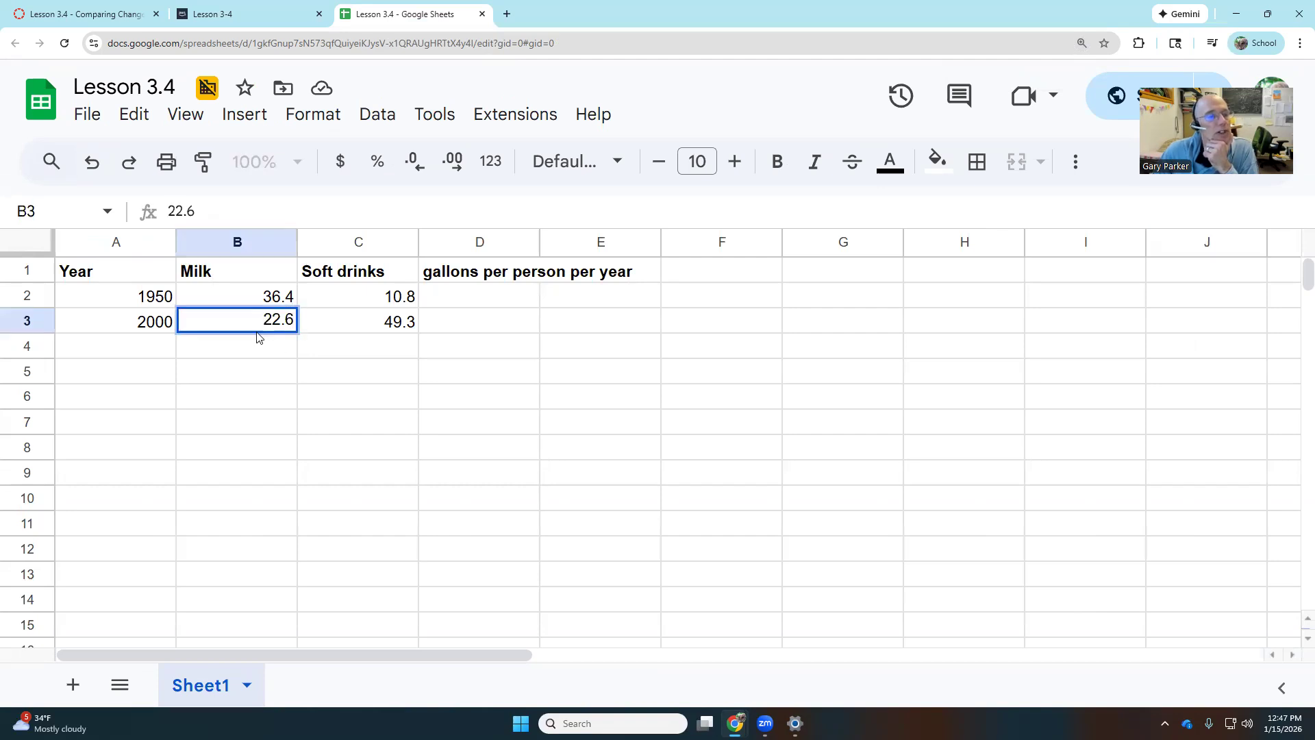
click(390, 297)
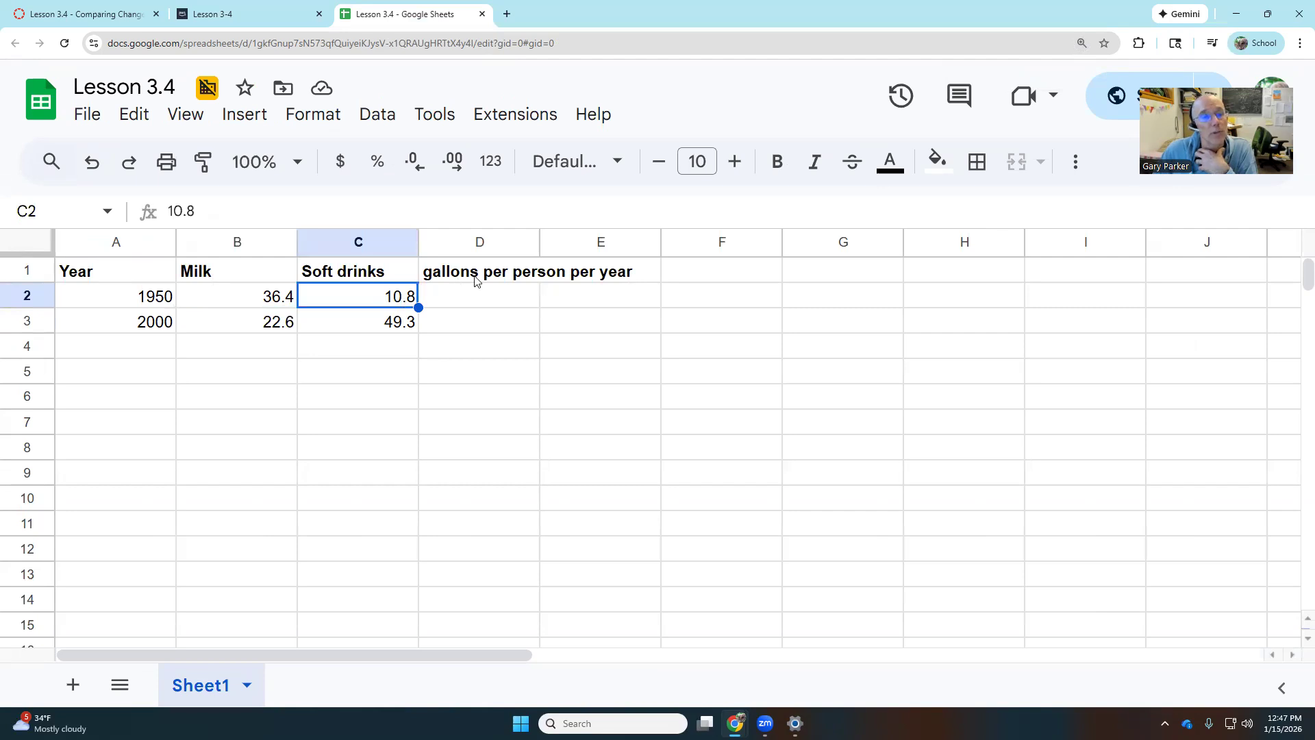
click(368, 328)
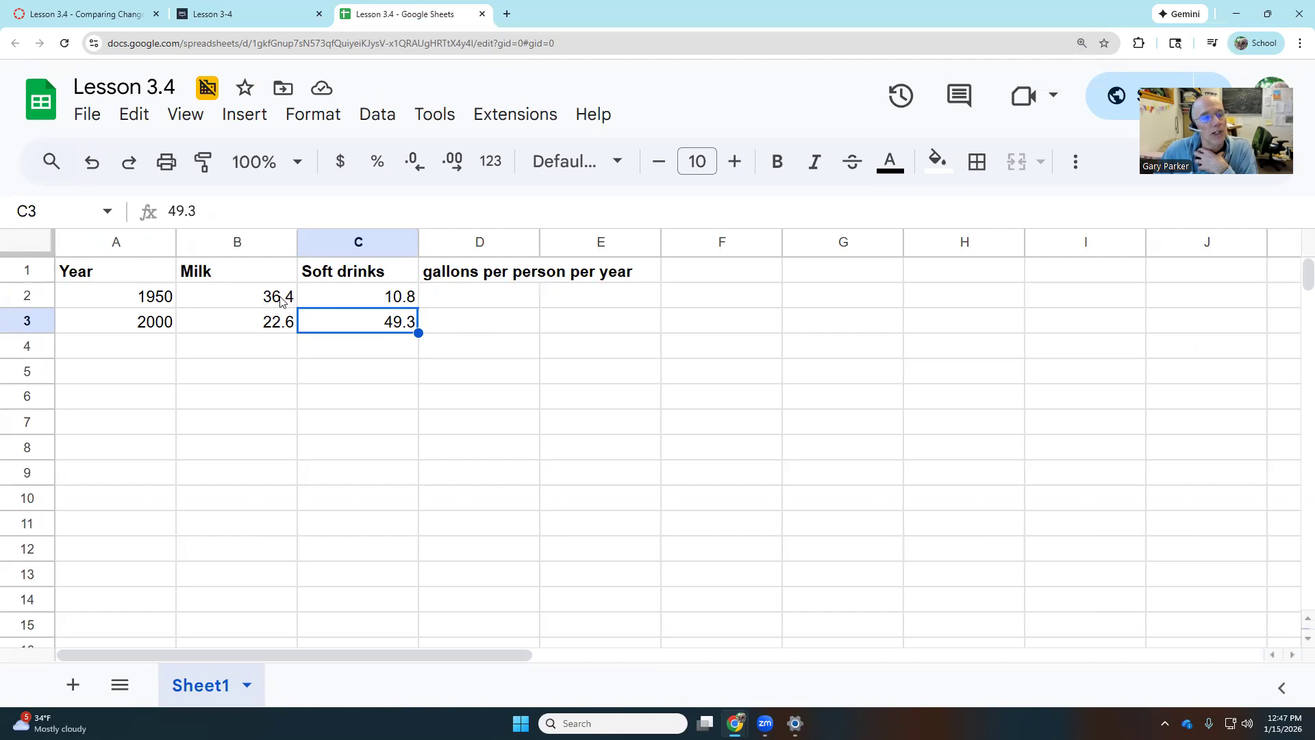
click(396, 297)
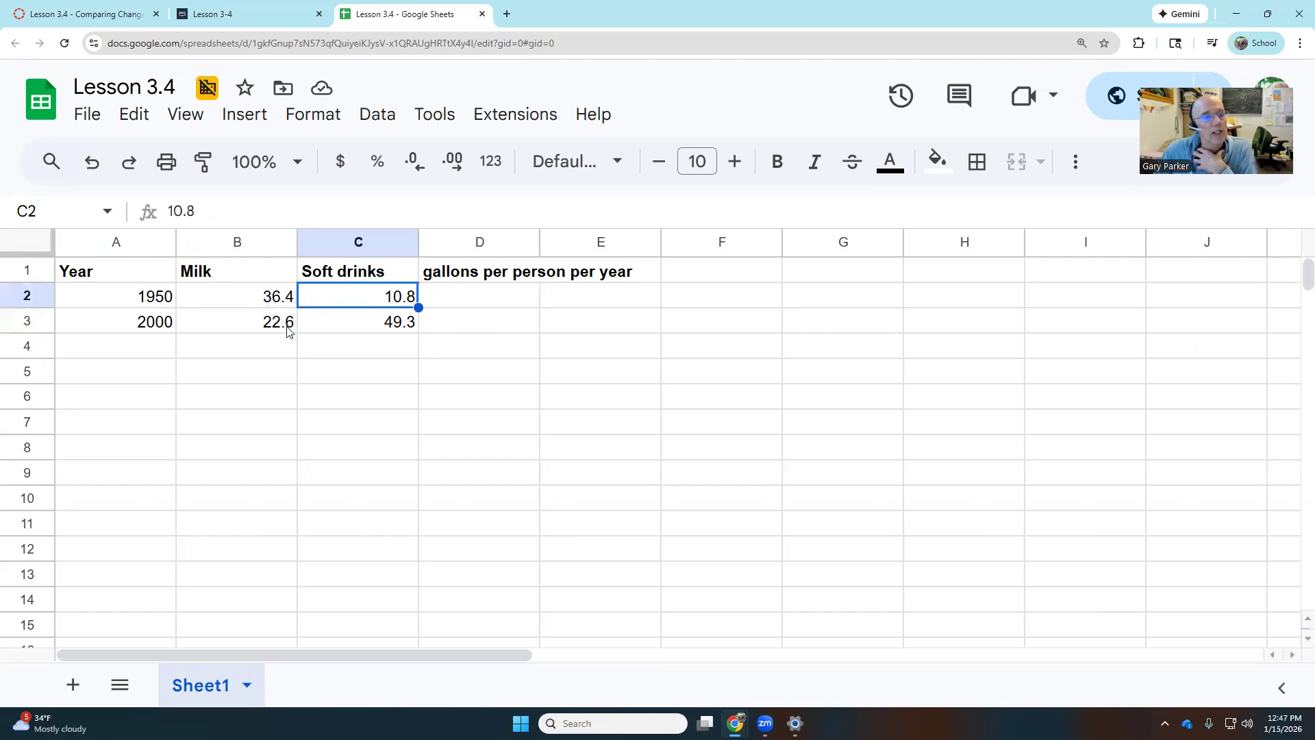
click(392, 322)
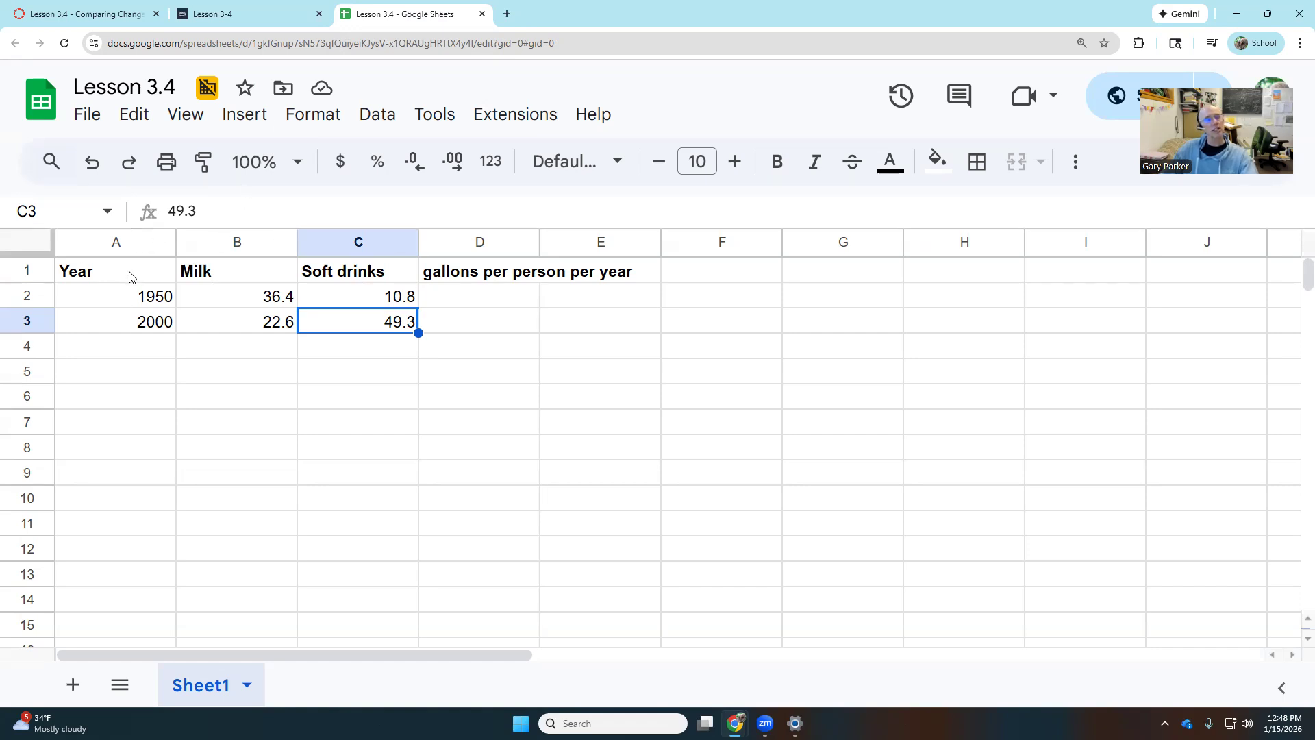
Insert a chart from the Year, Milk and Soft drinks data in A1:C3.
drag(130, 276, 367, 332)
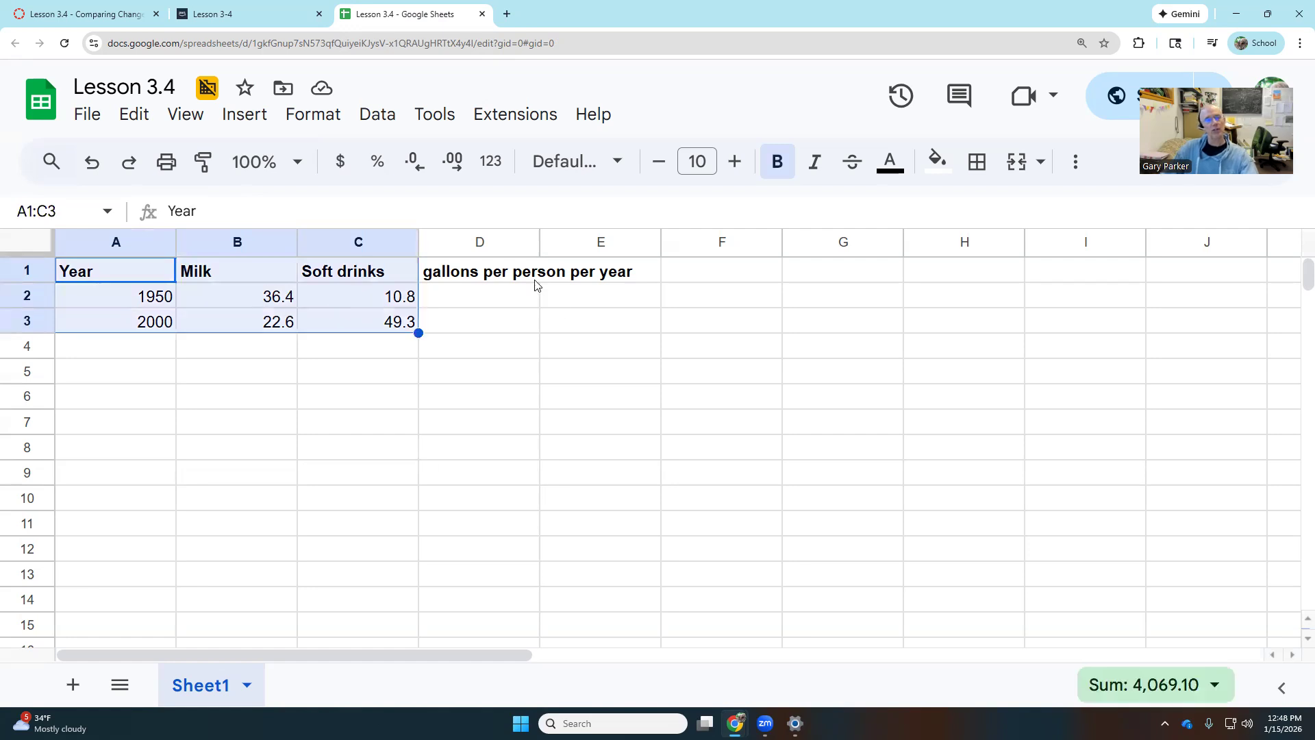
click(255, 118)
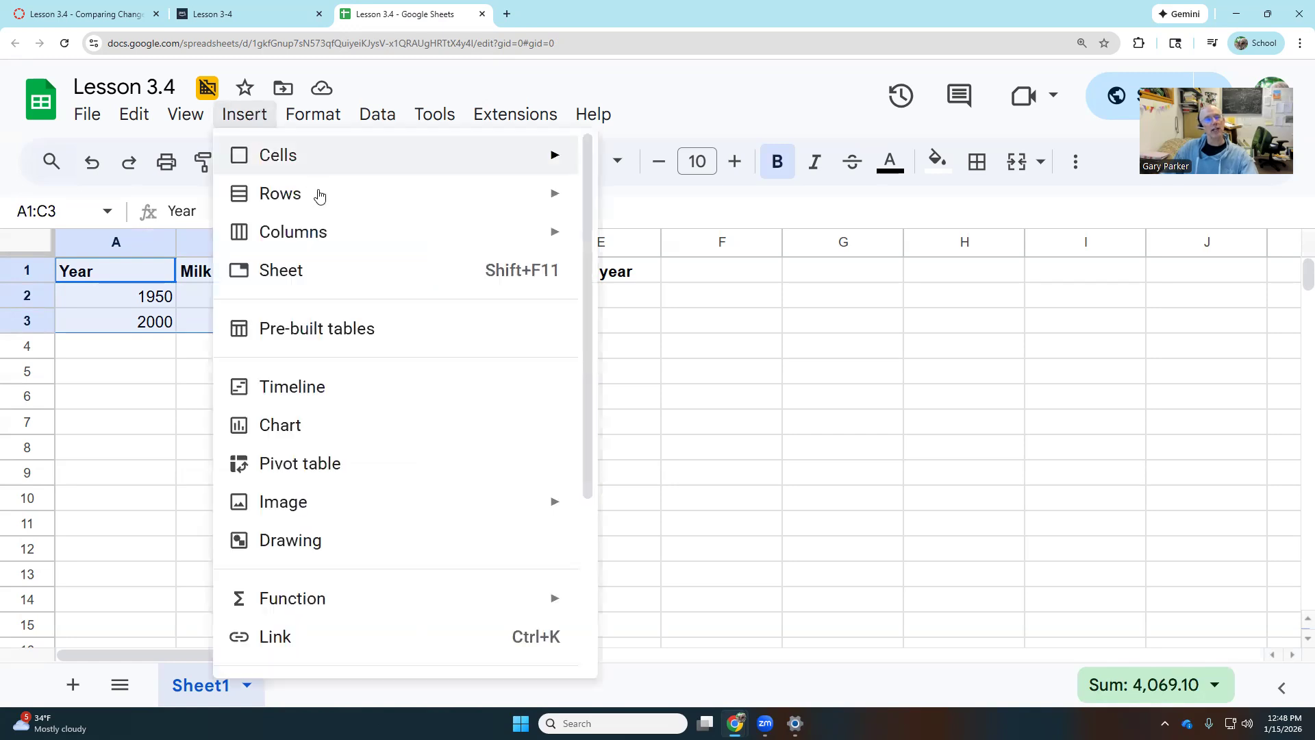
click(312, 426)
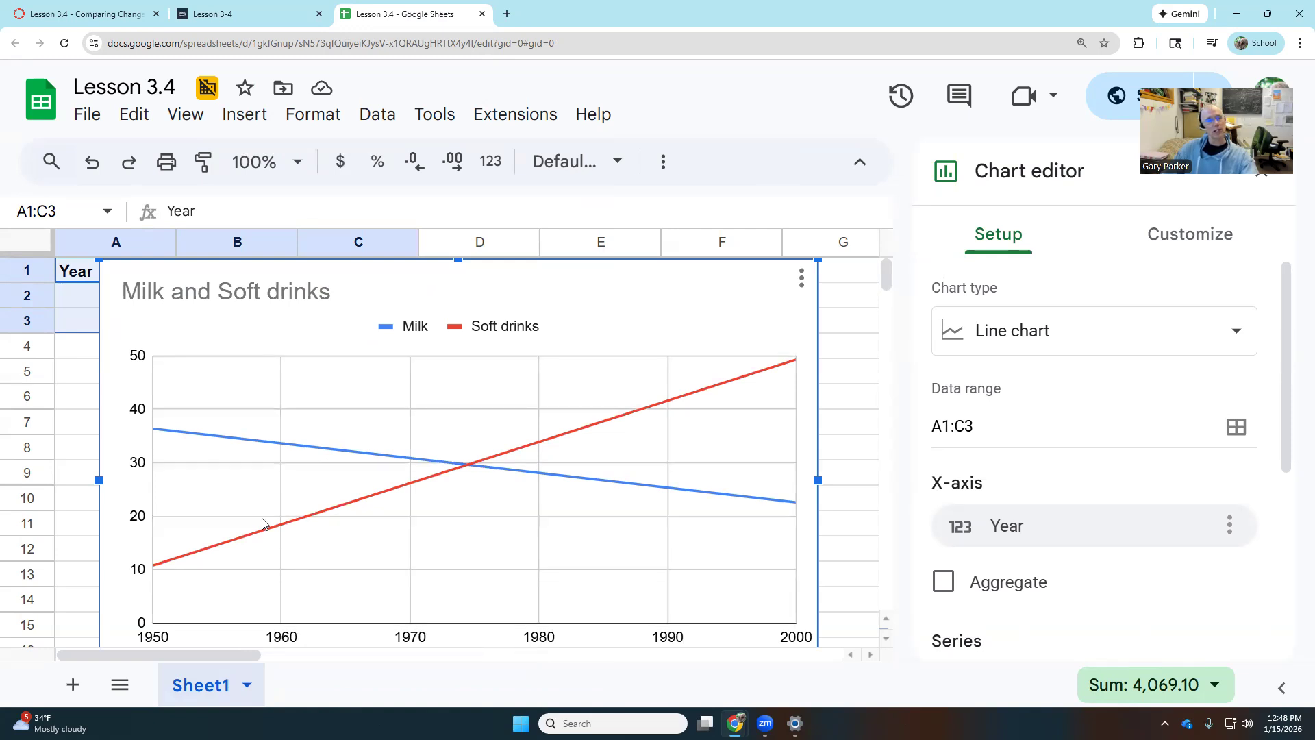
Select the Soft drinks series under Customize, drag the chart below the data, and close the editor.
click(162, 432)
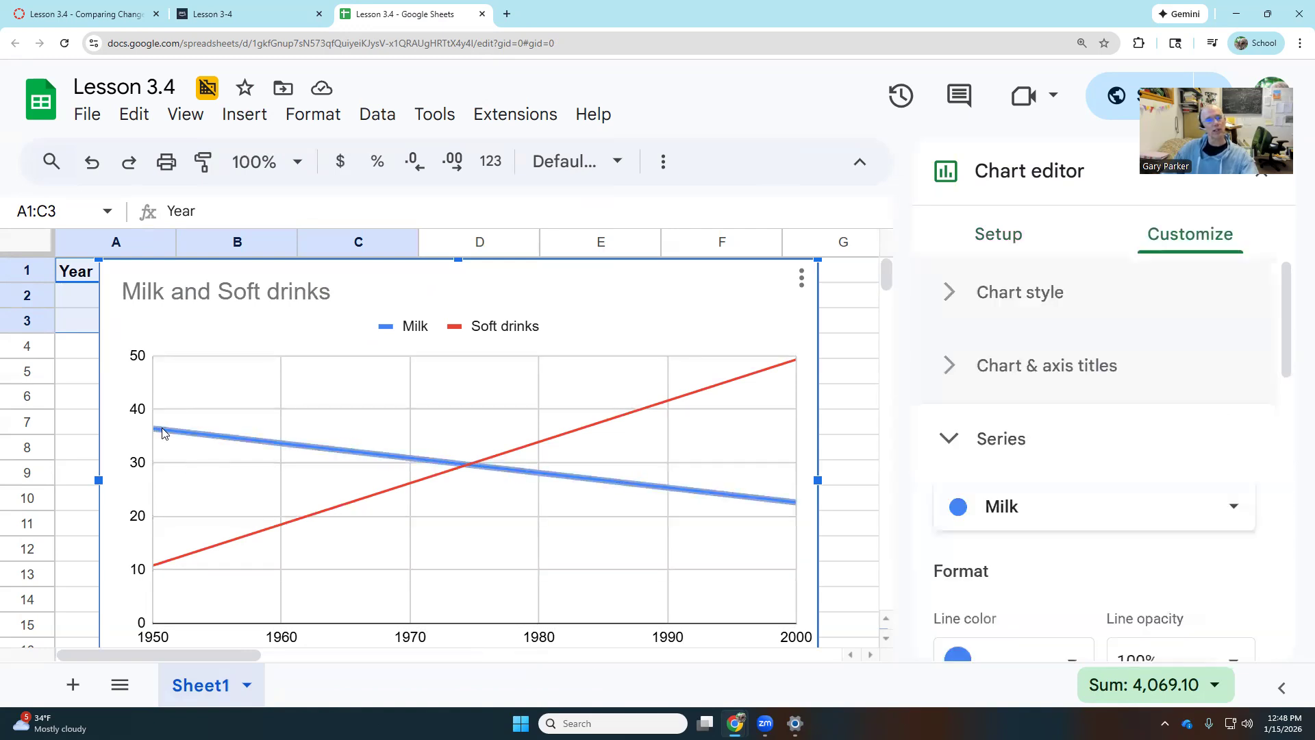
click(226, 544)
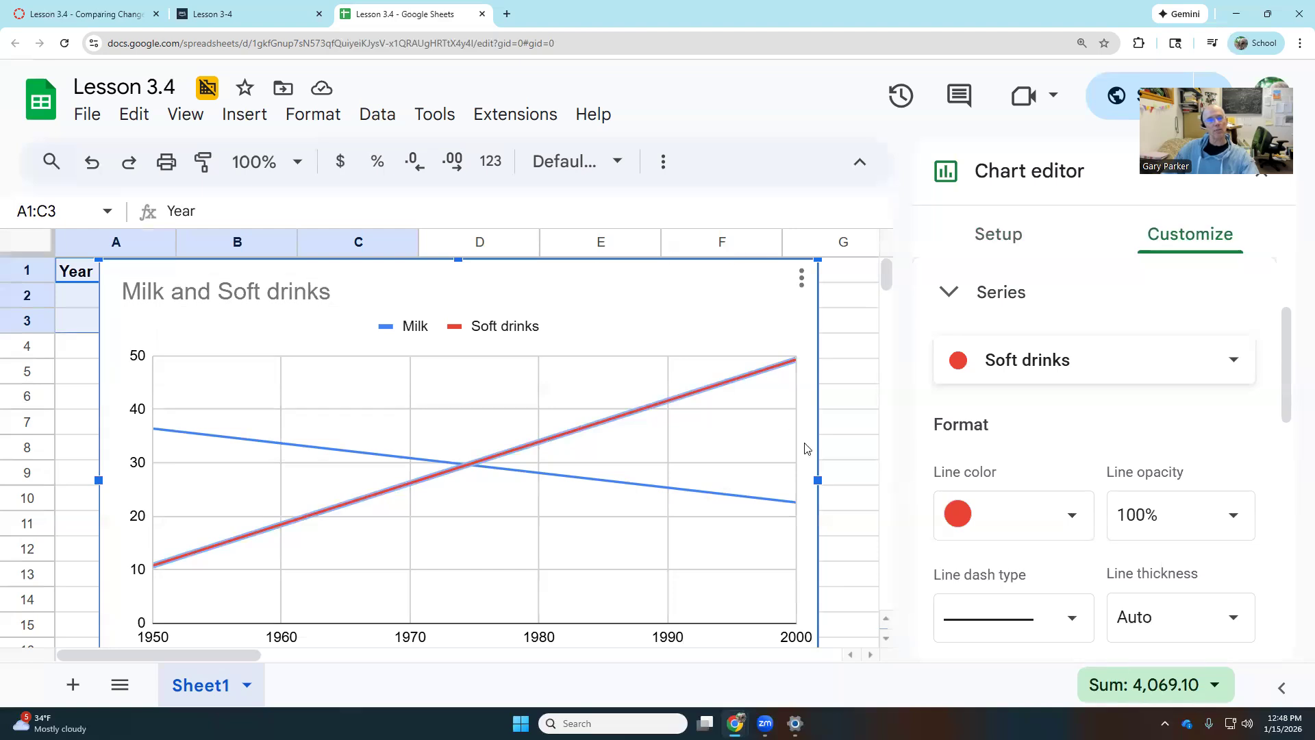
drag(640, 281, 649, 384)
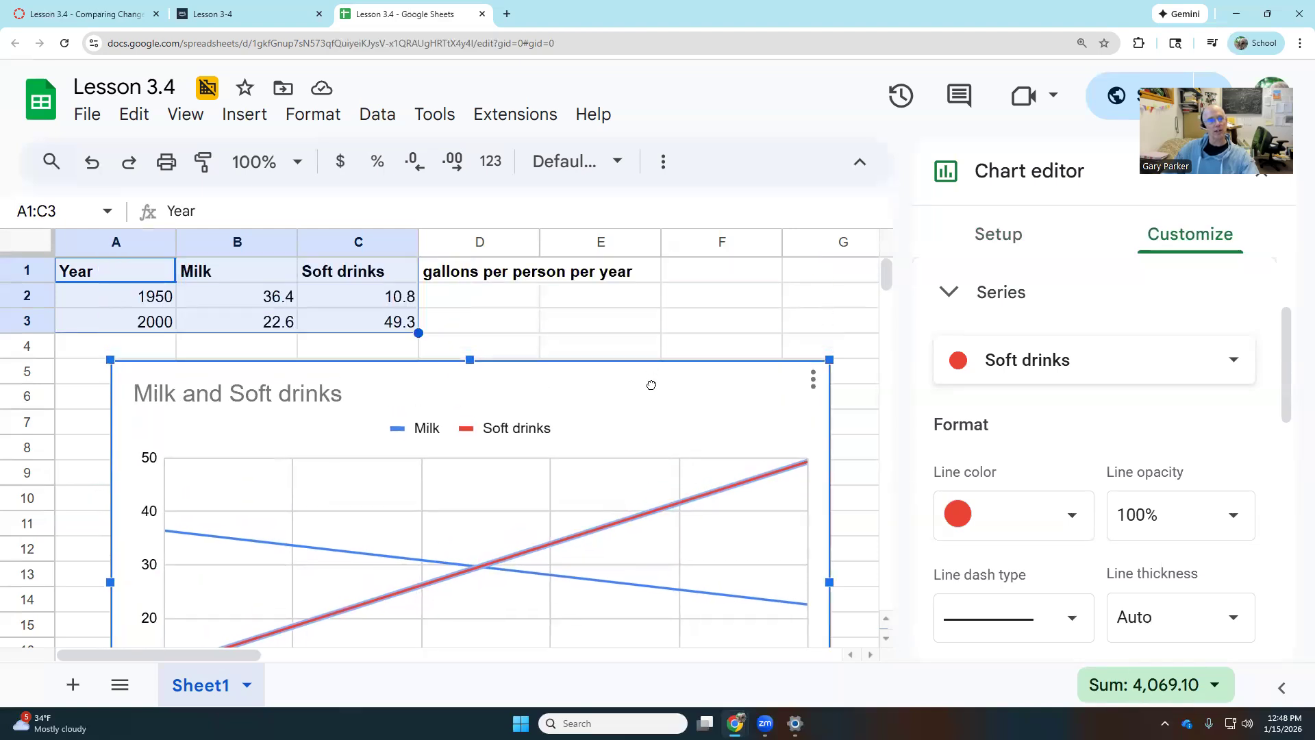
scroll(682, 337, down, 1)
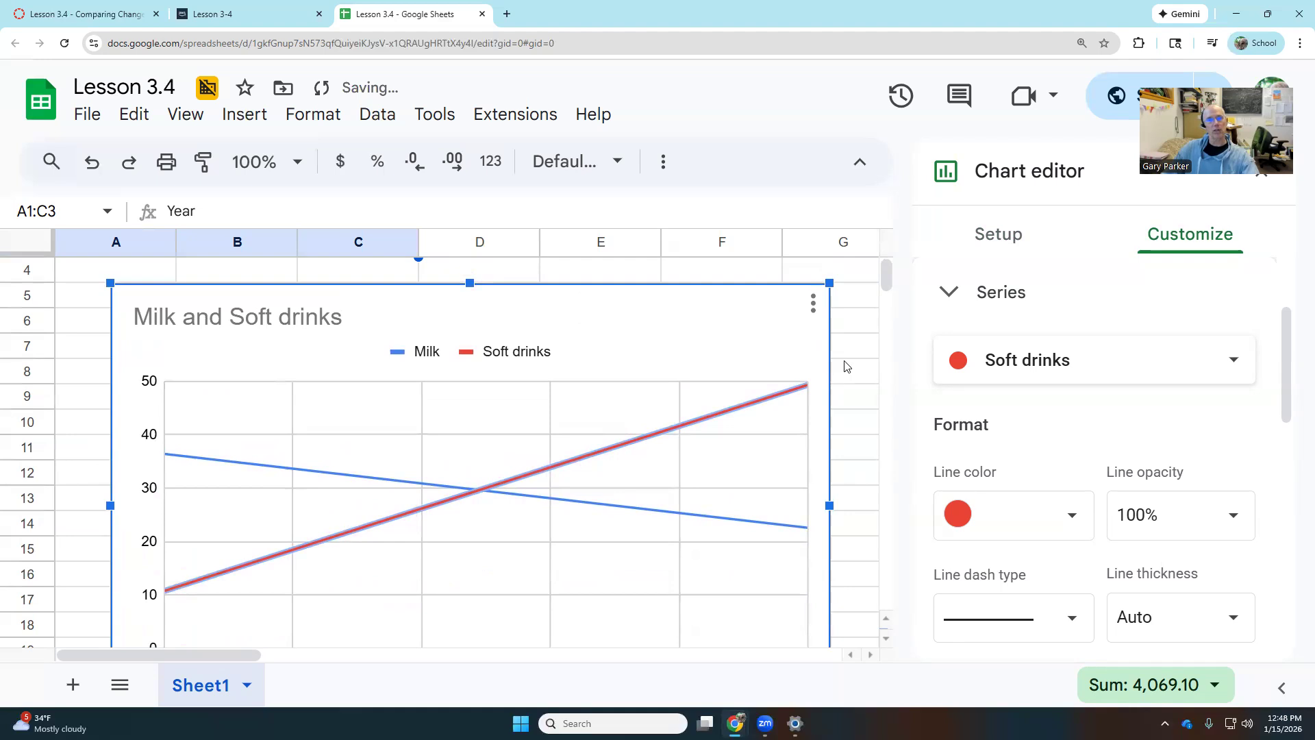
click(874, 351)
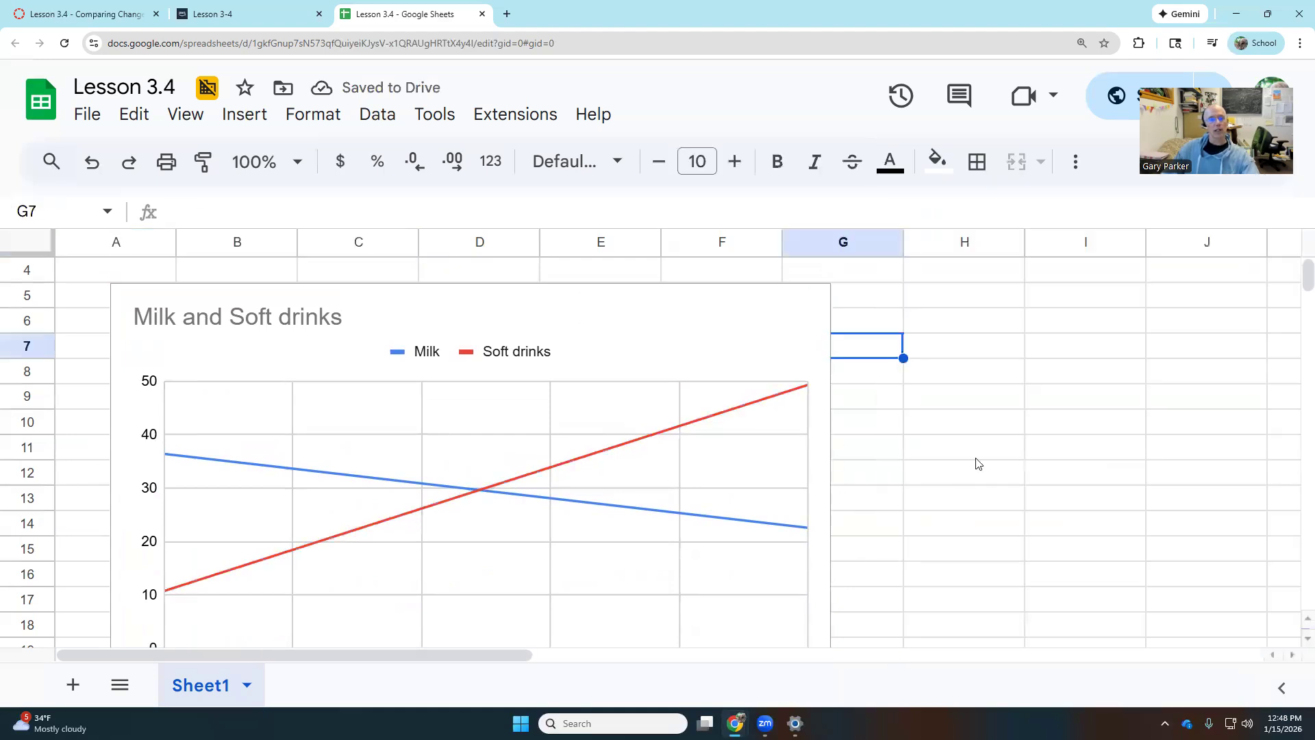
Zoom the page out with Ctrl+minus so the data rows and whole chart fit on screen.
scroll(888, 564, down, 1)
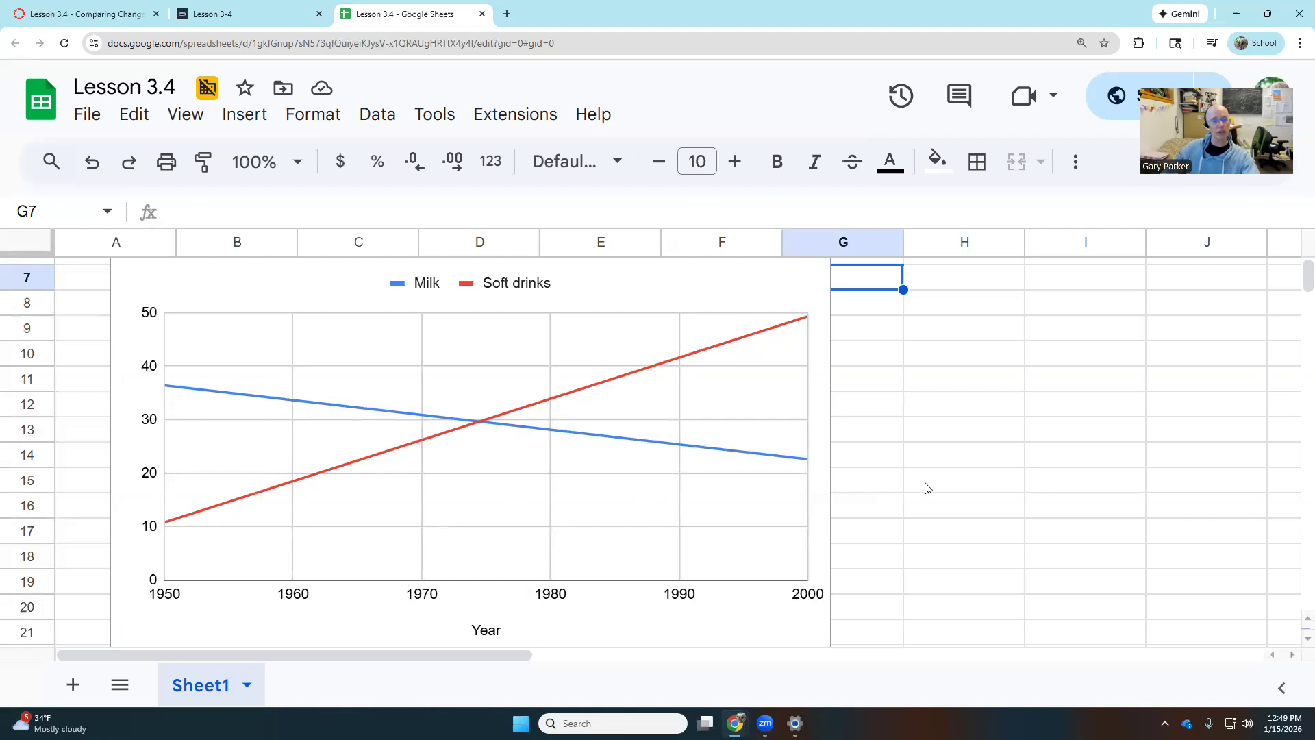
scroll(967, 550, up, 1)
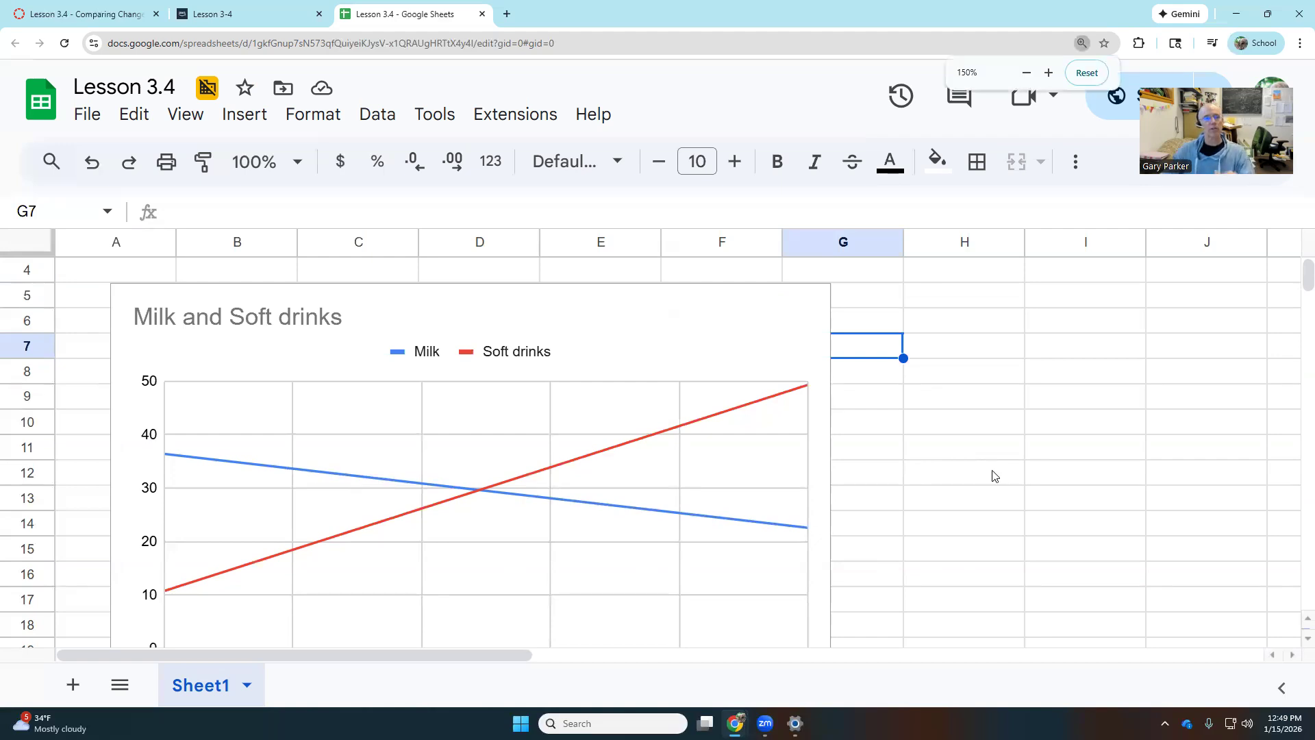
key(ctrl+minus)
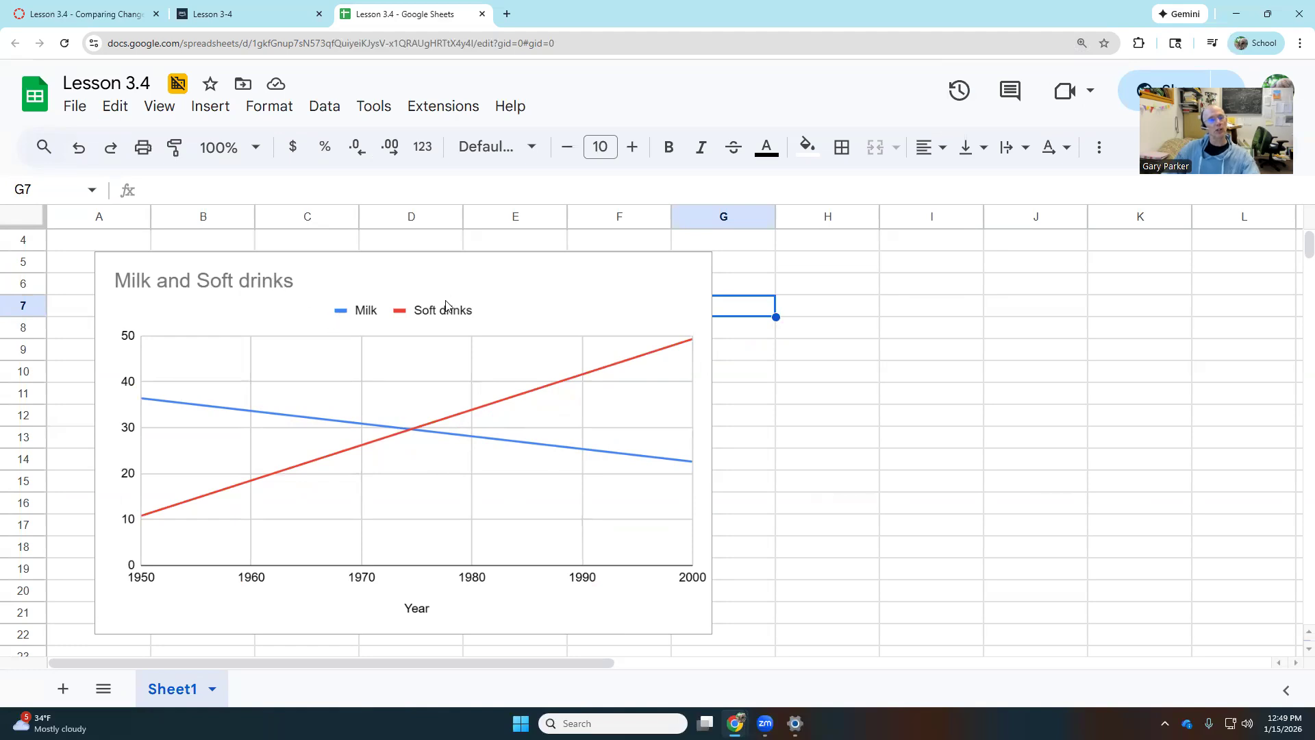
scroll(379, 449, up, 1)
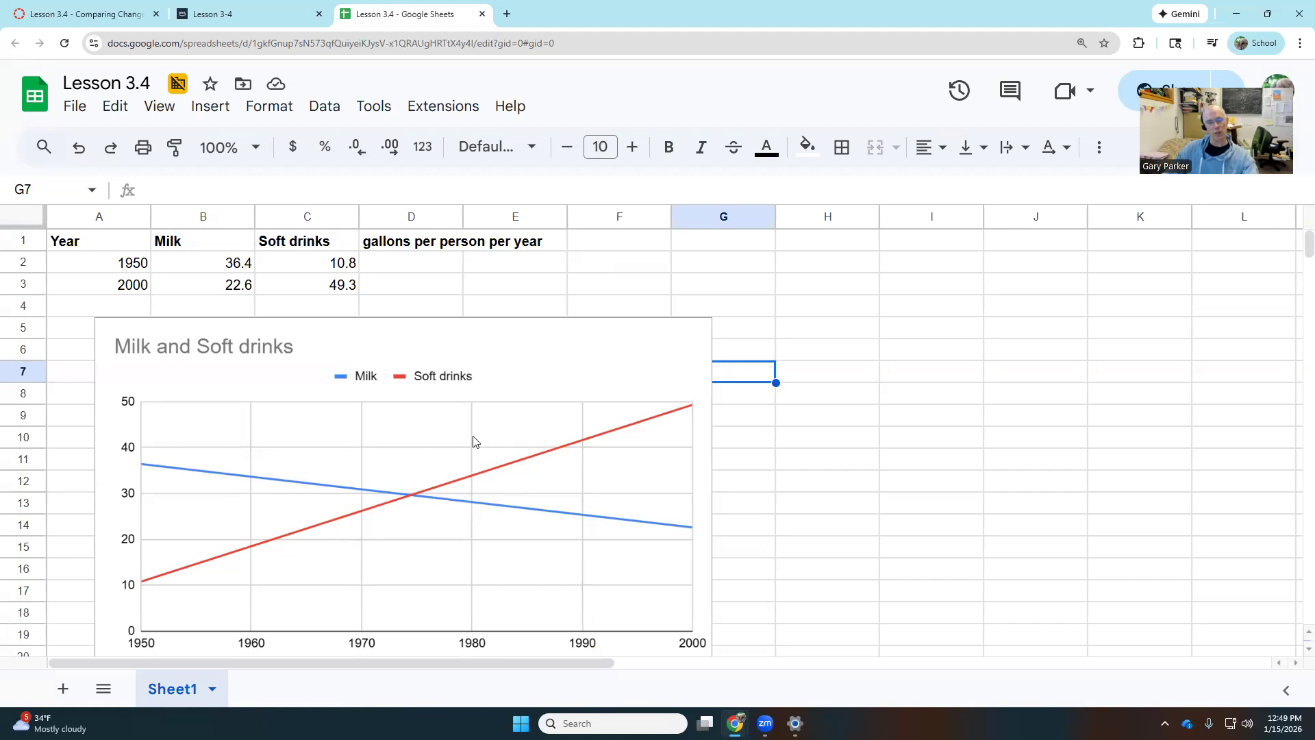
Append 'Consumption in the US' to the chart title in the Chart & axis titles settings.
click(582, 344)
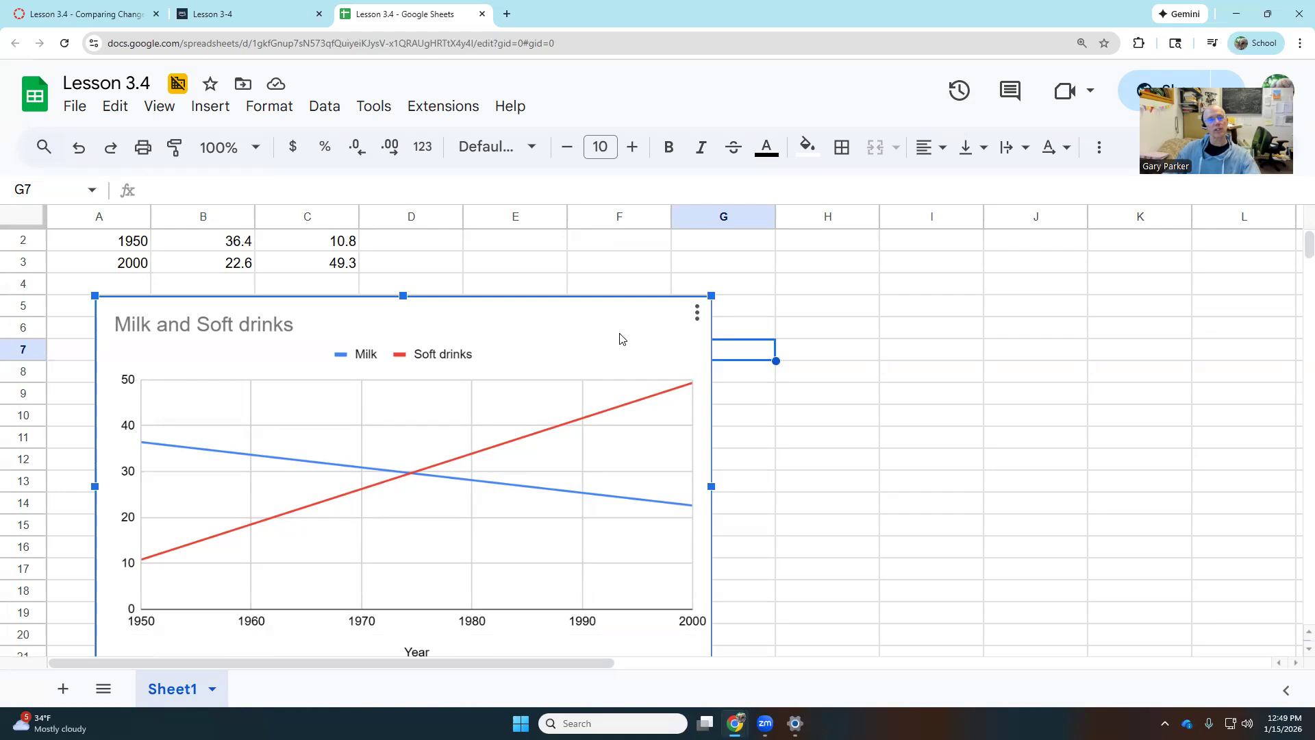
click(696, 316)
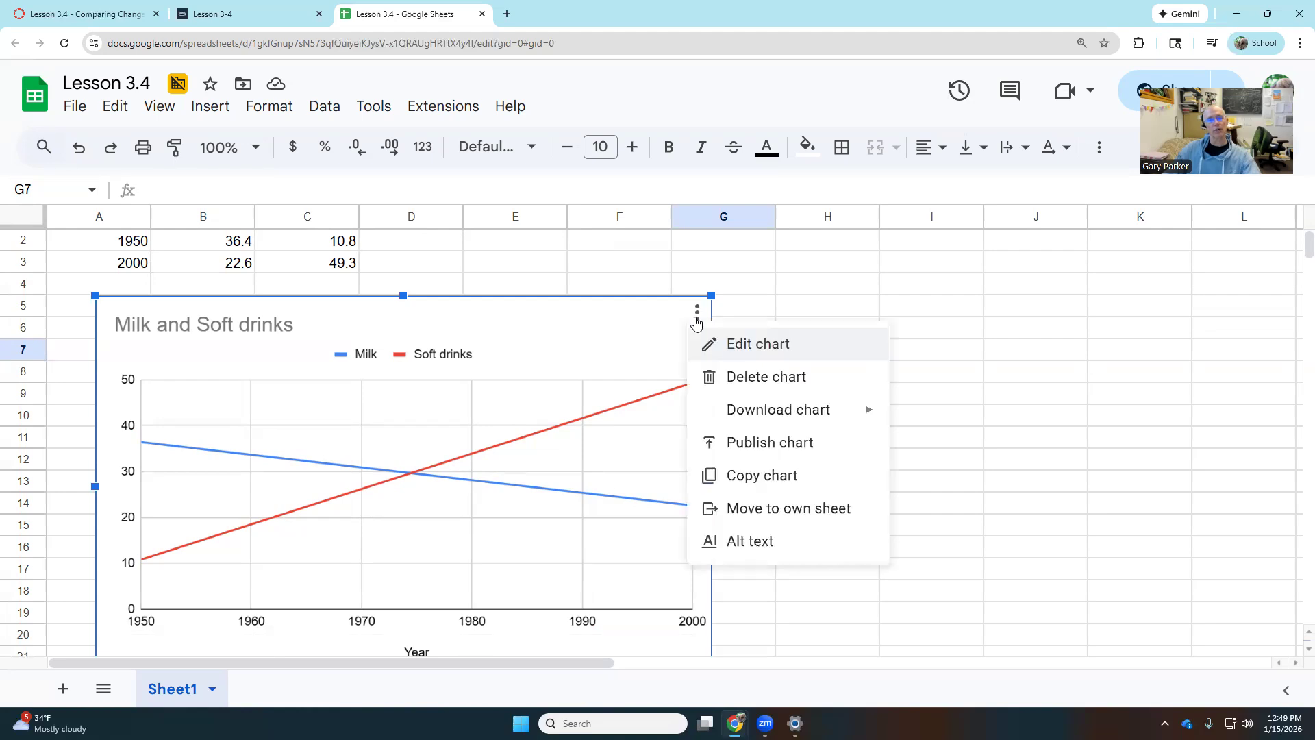
click(732, 354)
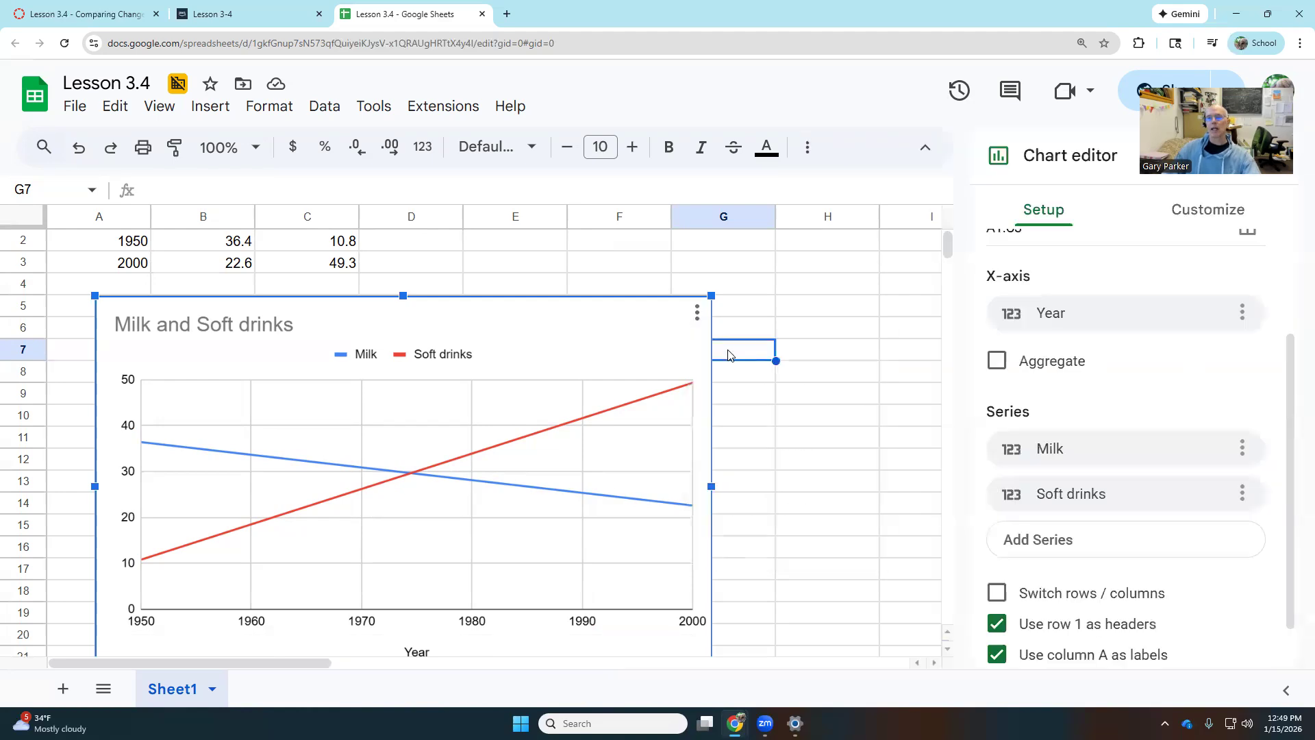
click(1233, 215)
scroll(1206, 373, up, 1)
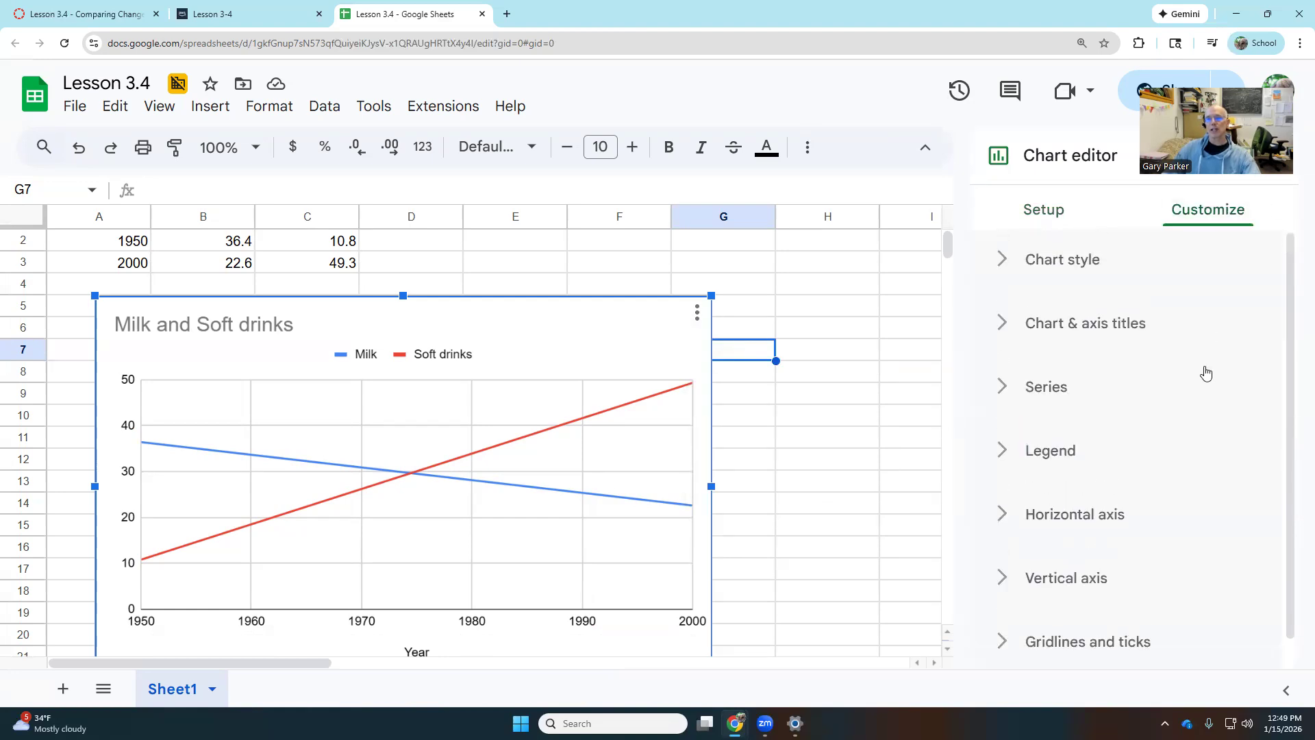
click(1090, 327)
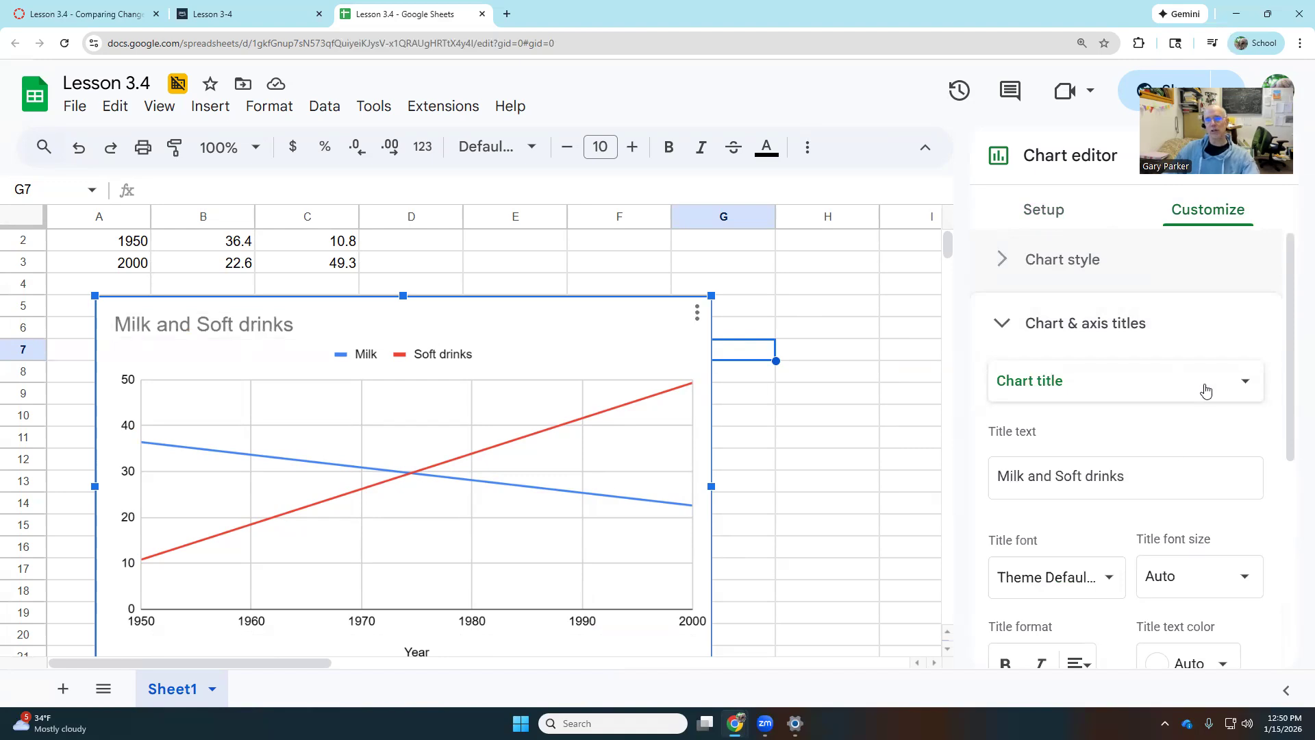
click(1162, 481)
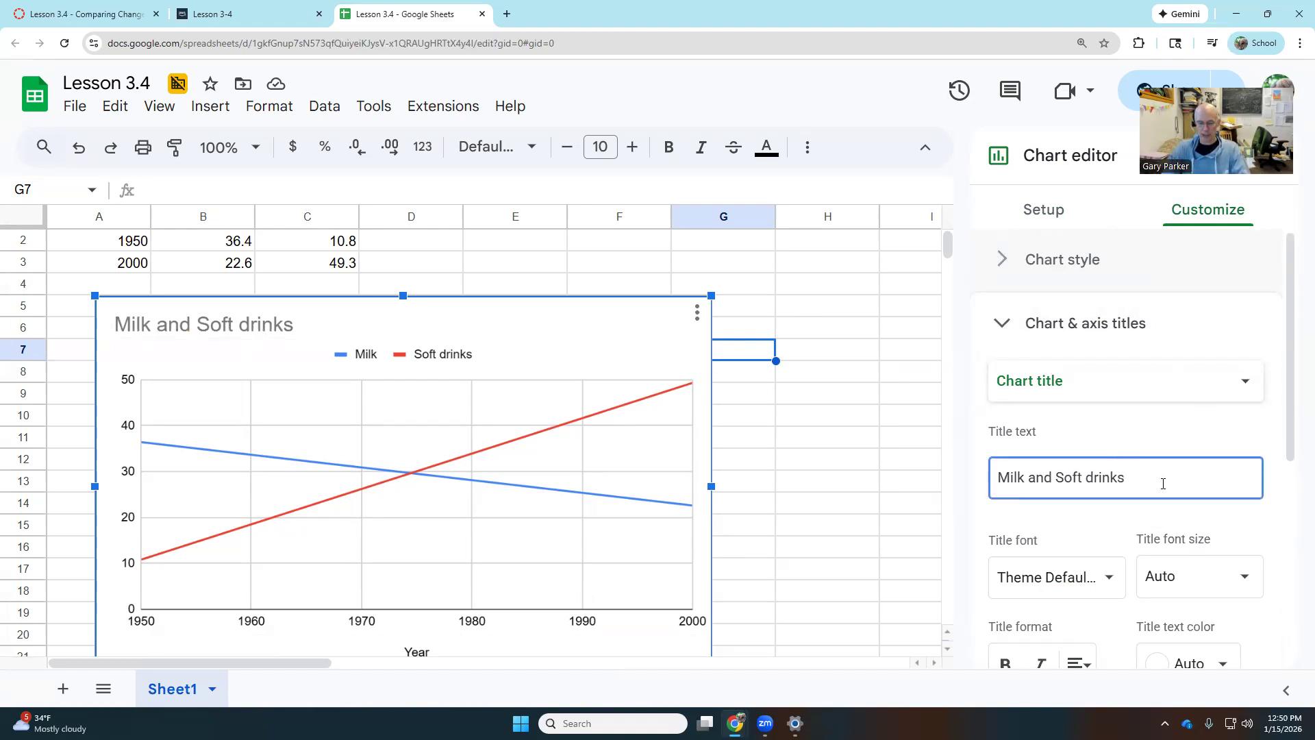
text(Consumption)
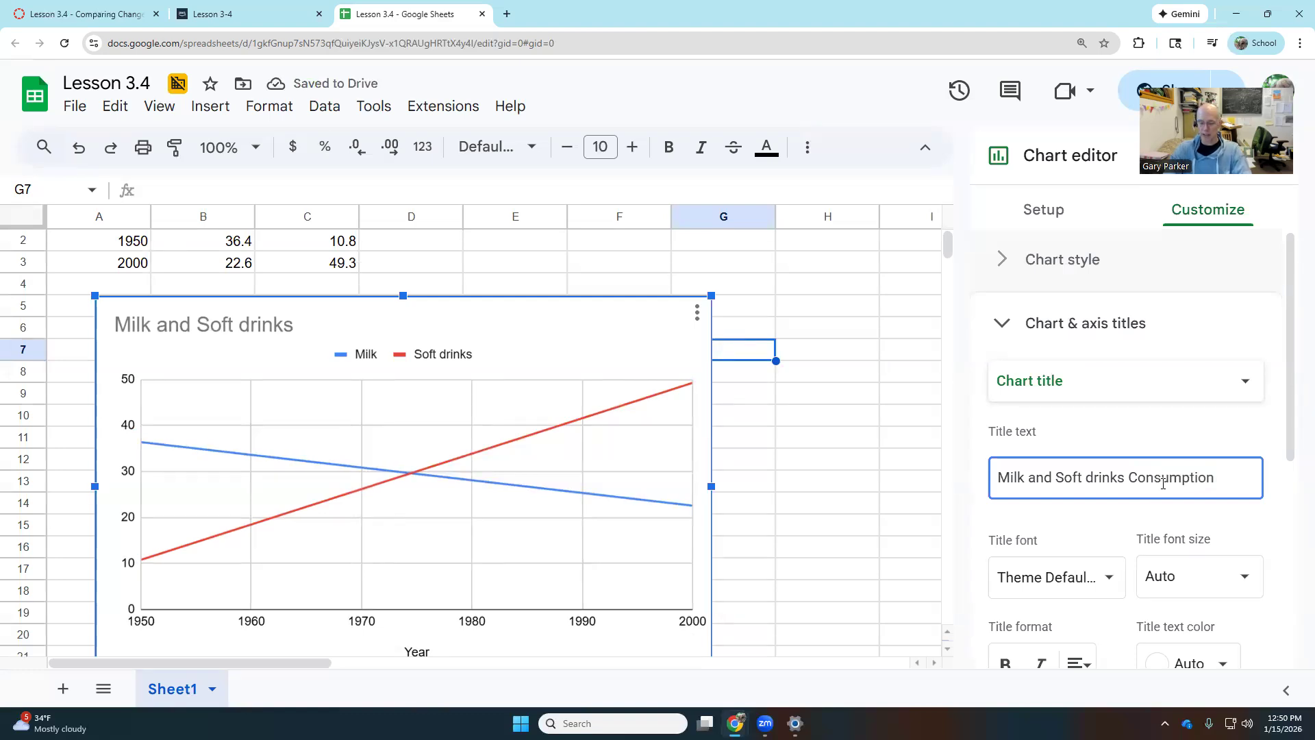
text( in the US)
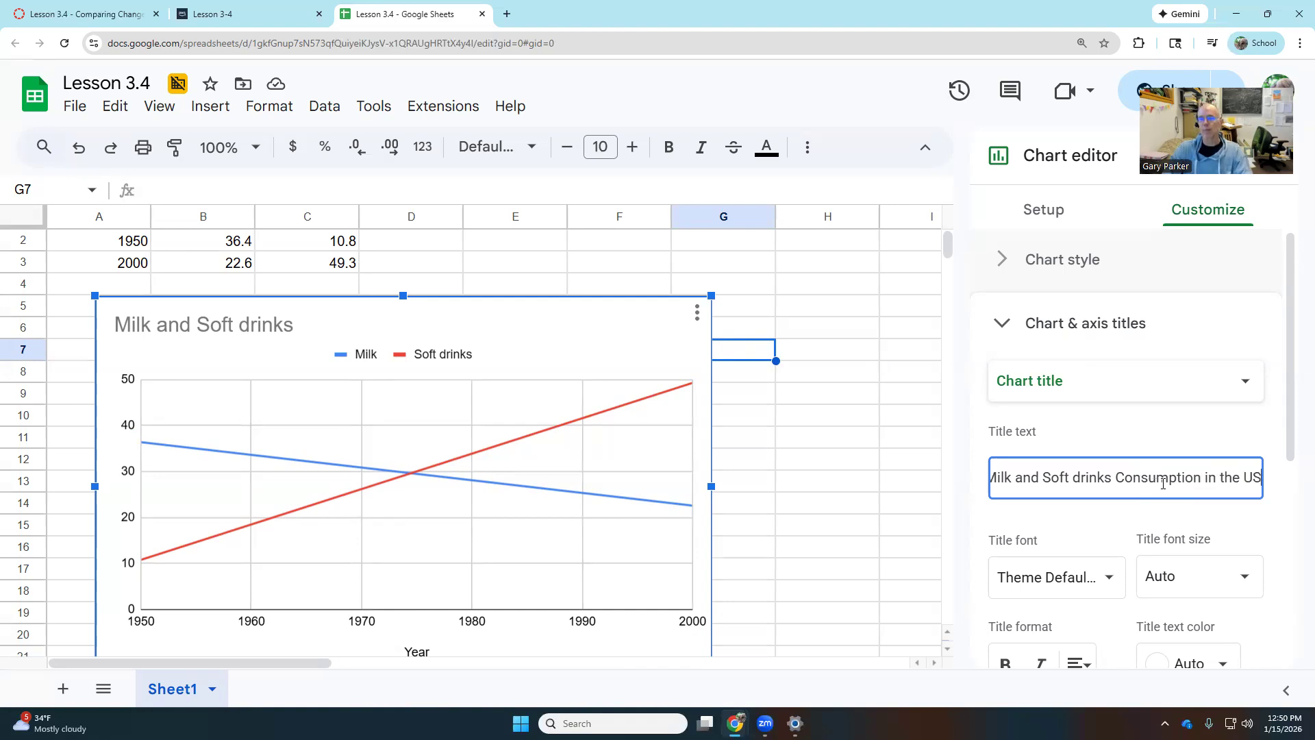
click(1114, 400)
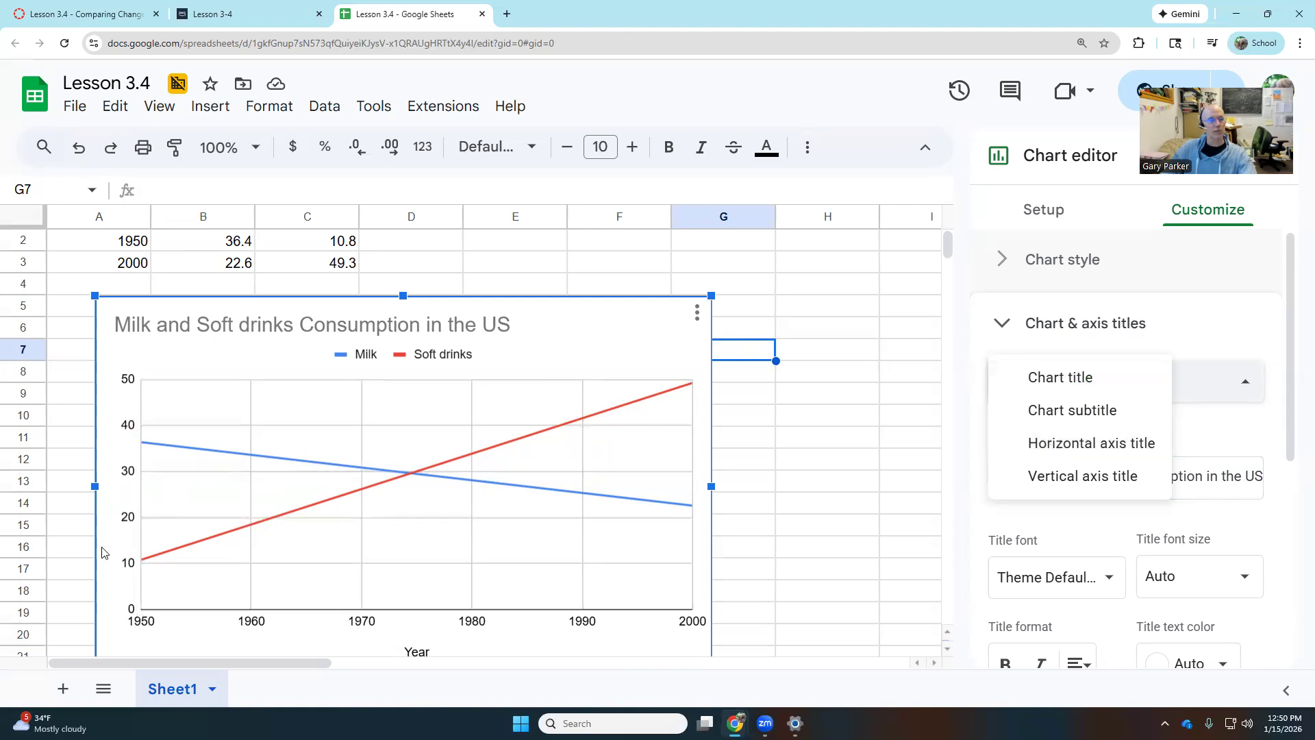
Type 'gallons per person' as the vertical axis title, fixing a typo, then close the editor.
click(1054, 480)
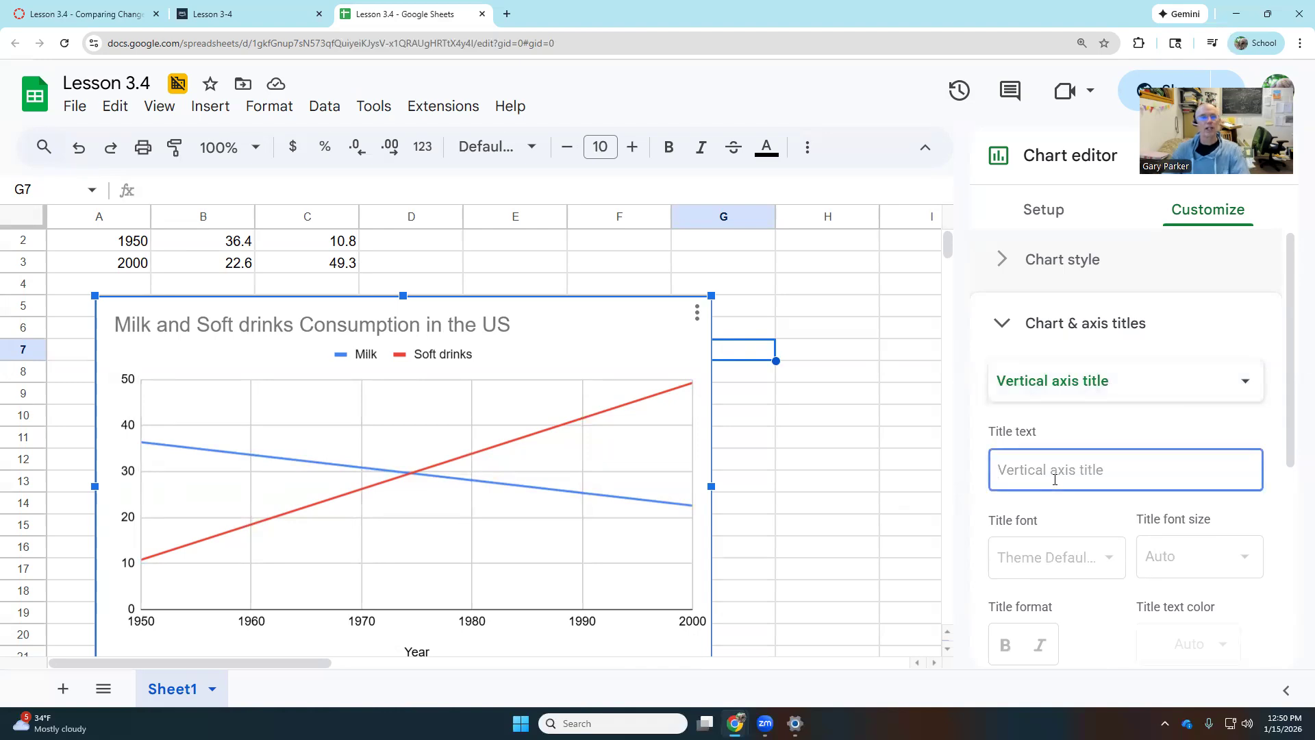
text(ga)
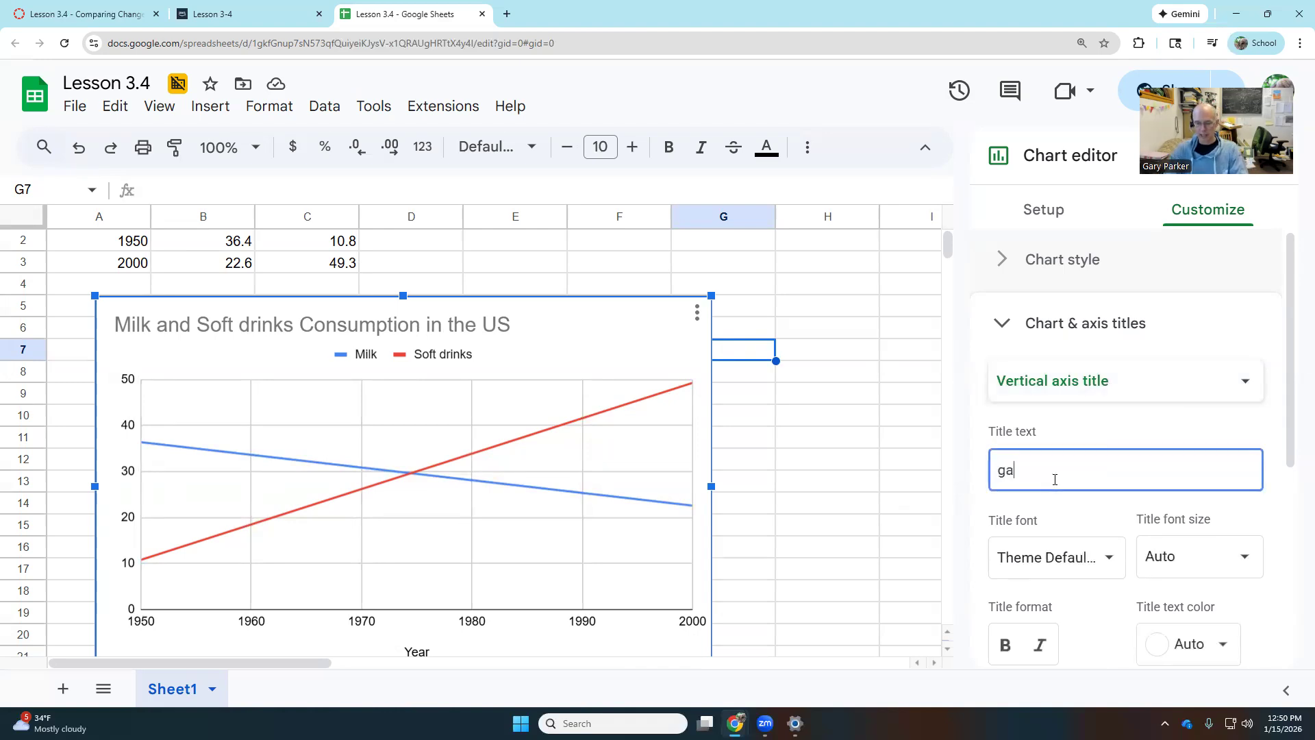
text(llo)
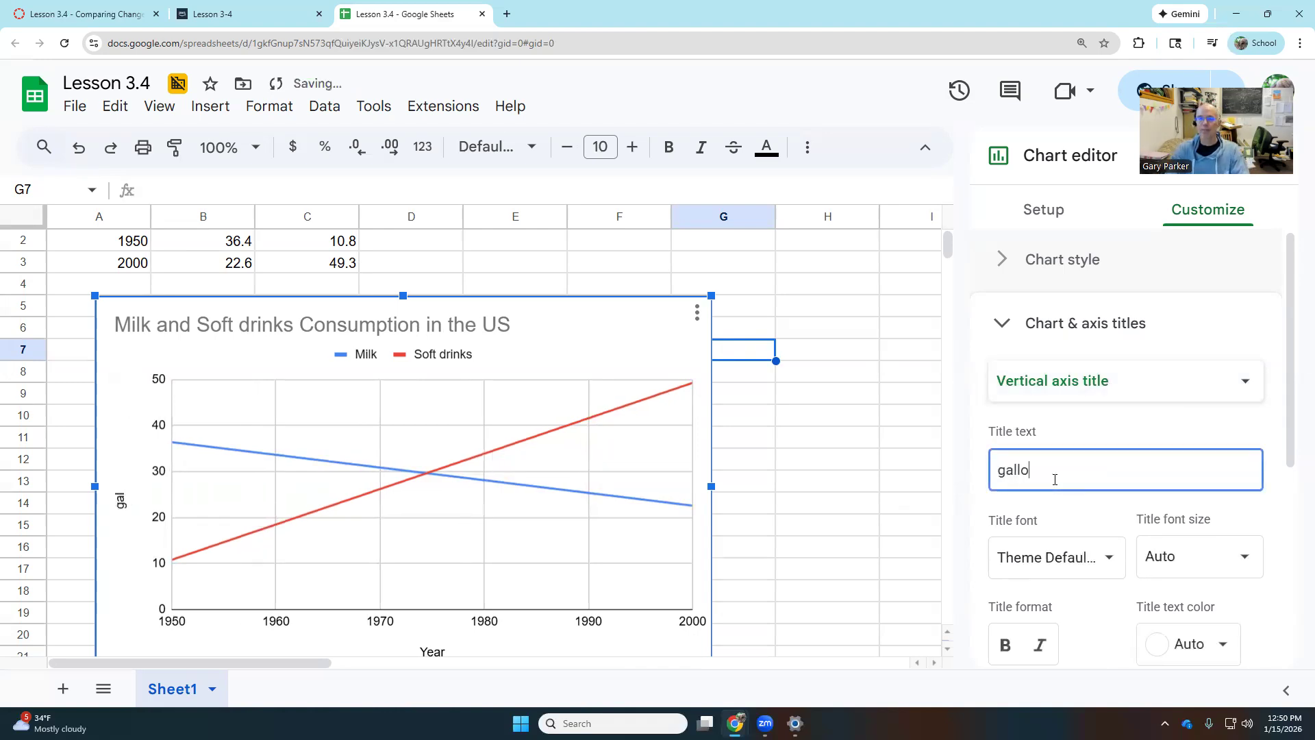
text(ns perper)
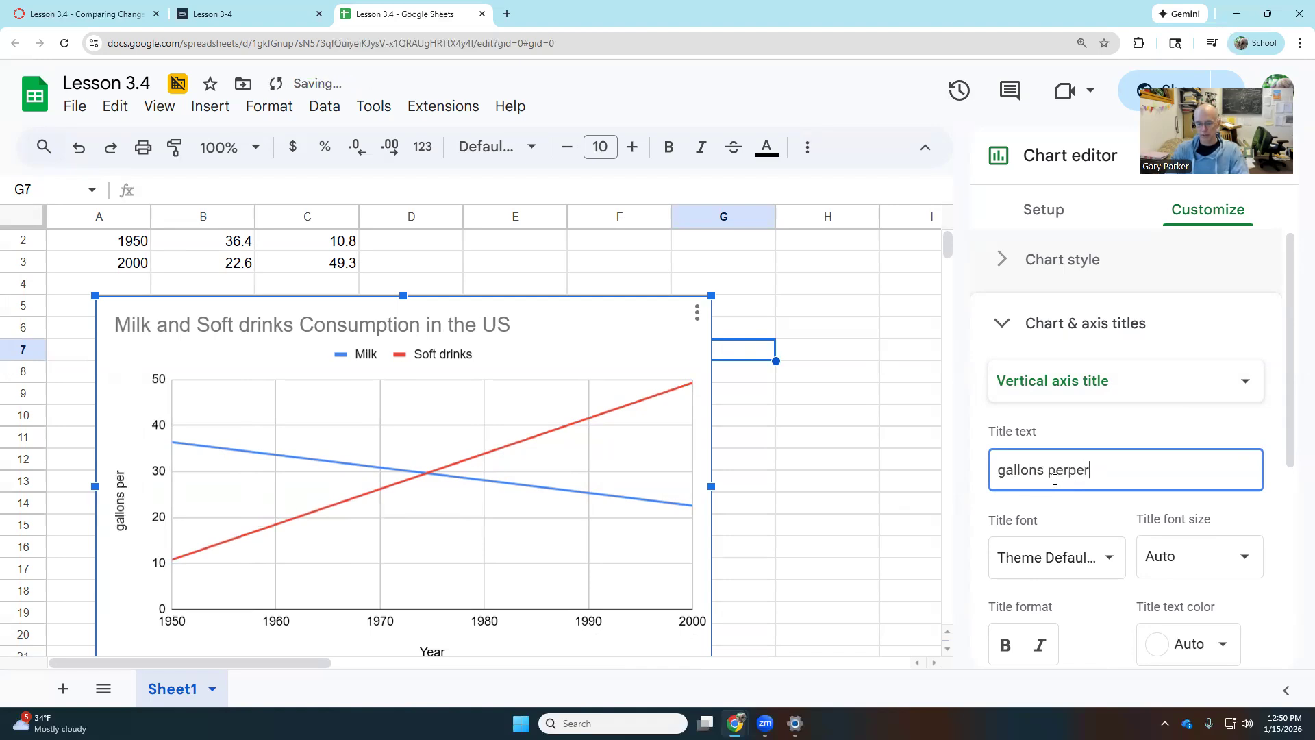
key(BackSpace)
key(BackSpace)
text(person)
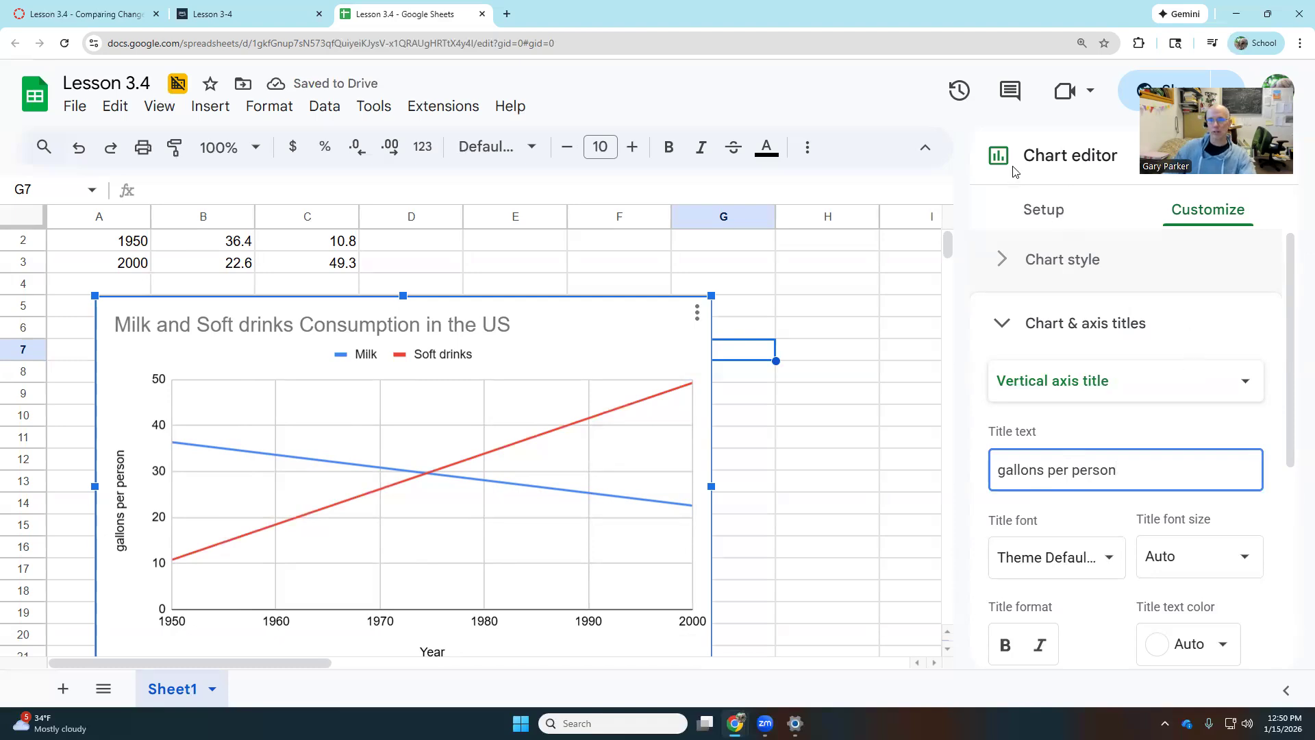
drag(1219, 84, 1098, 63)
click(1268, 156)
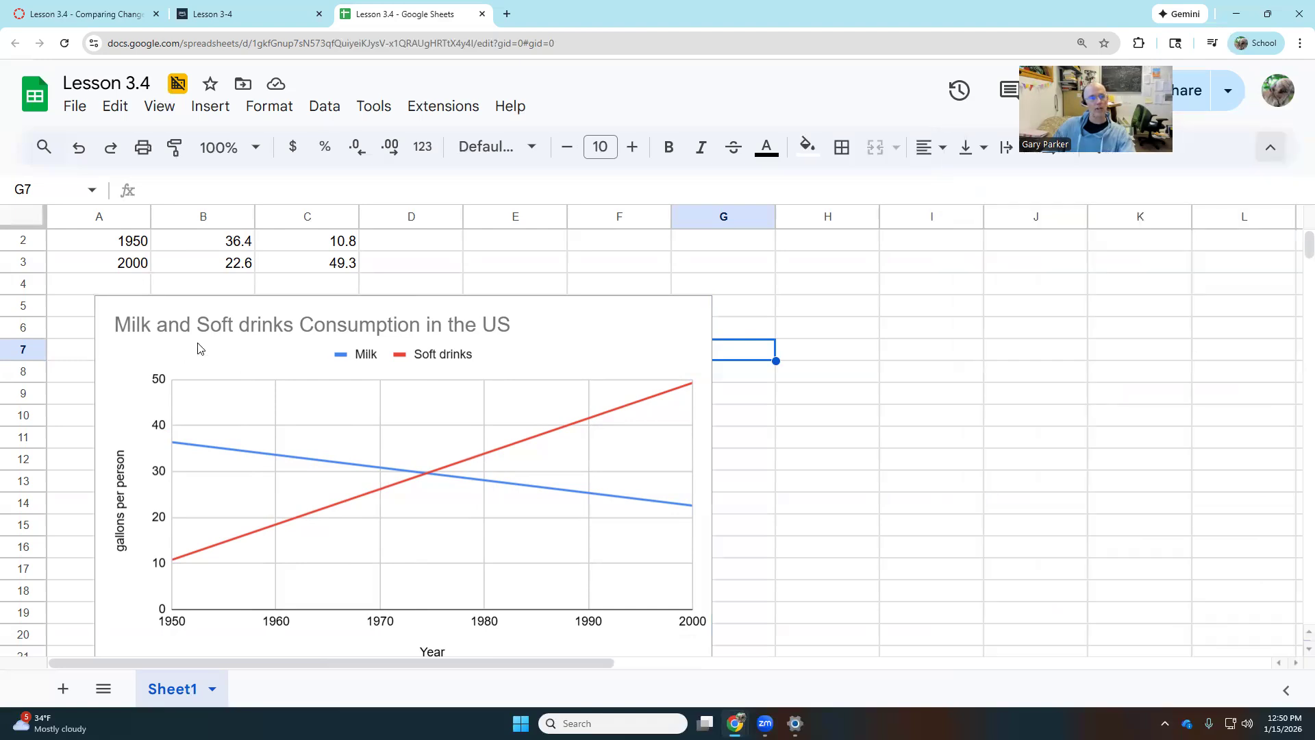